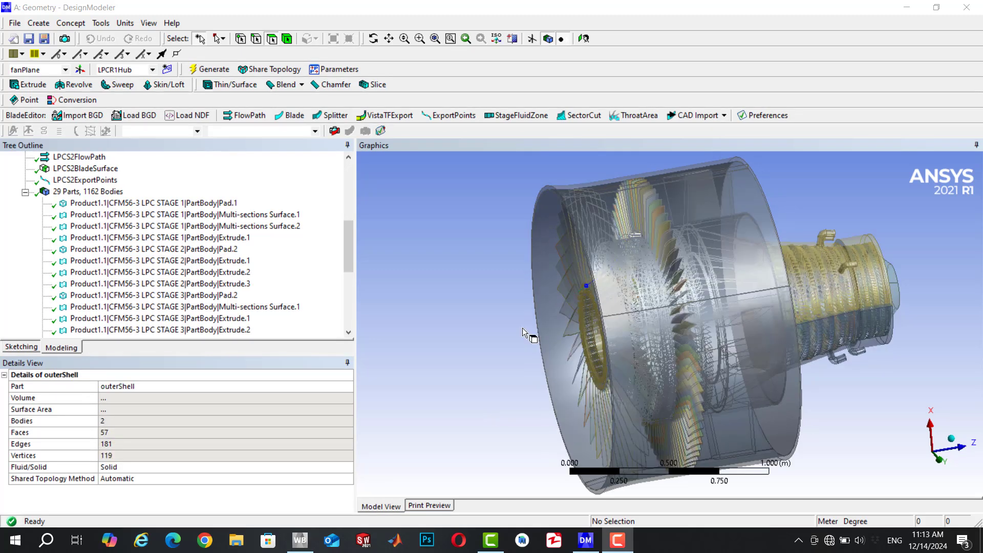
Suppress the bodies of both CFM56-3 HPC STATOR Rib.2 parts
left_click_drag(347, 231, 346, 278)
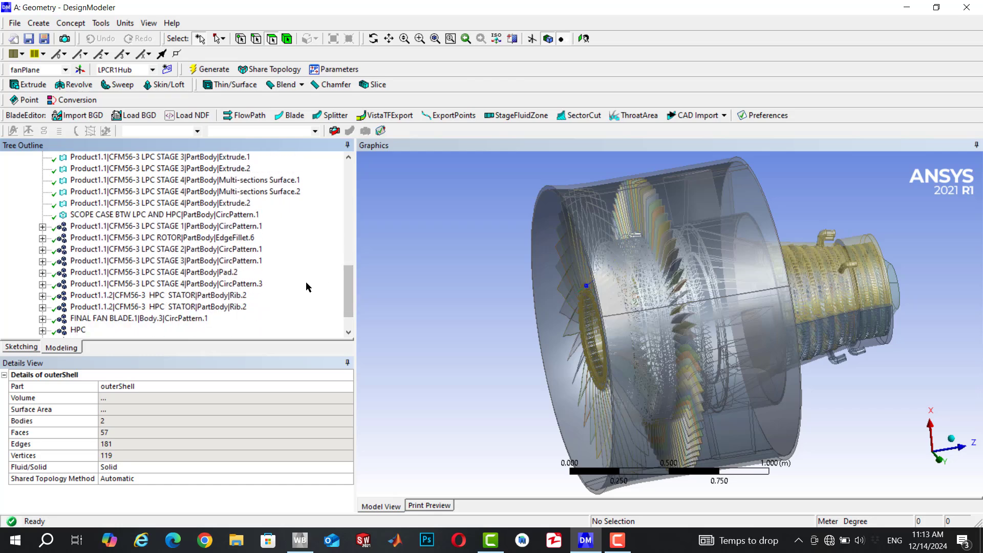
left_click(187, 296)
left_click(187, 307, "ctrl")
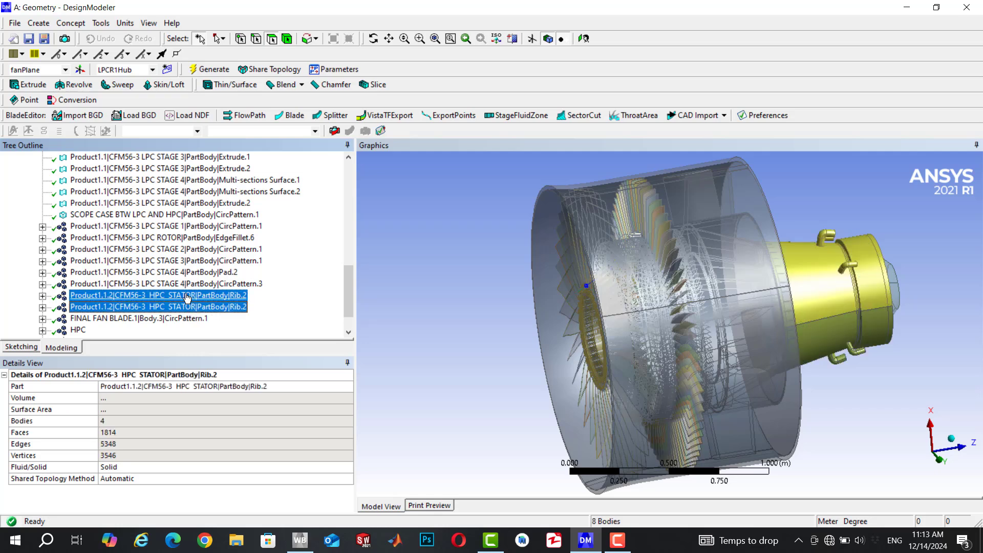
right_click(186, 297)
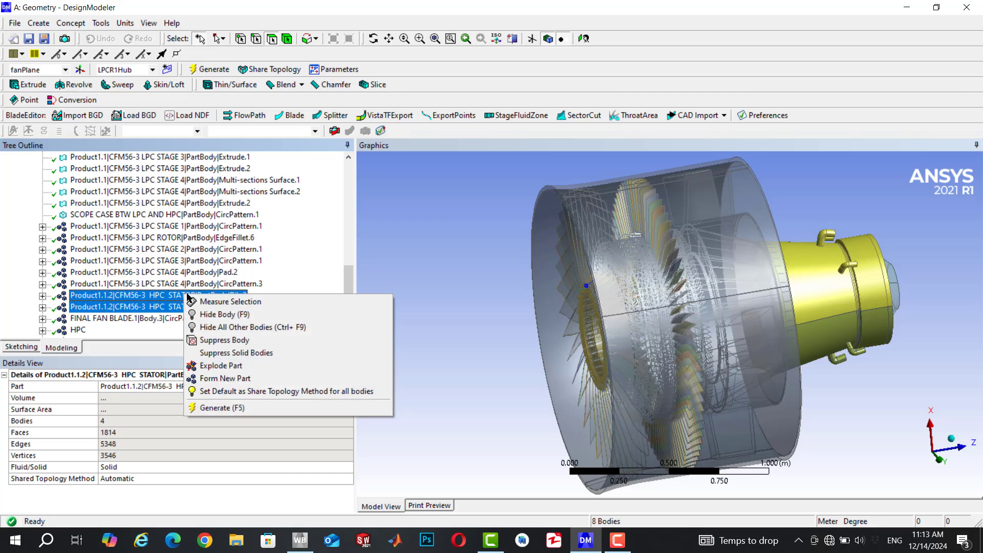
left_click(259, 340)
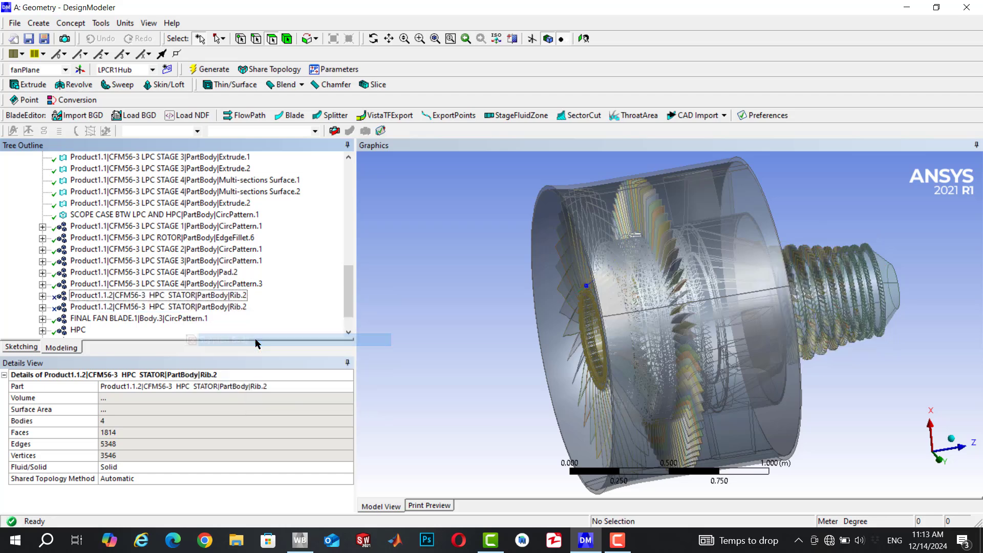
Suppress the HPC part
left_click(77, 330)
right_click(77, 330)
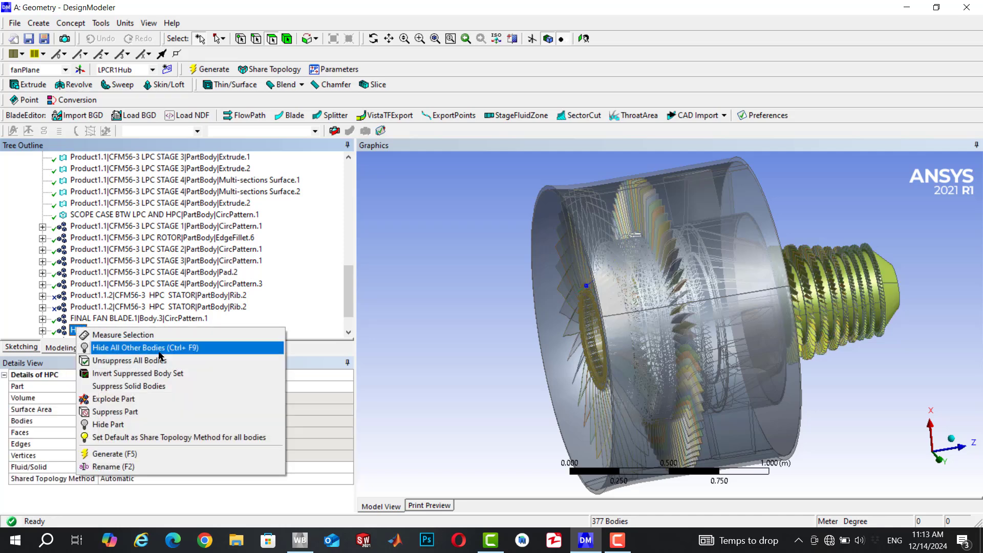
left_click(154, 412)
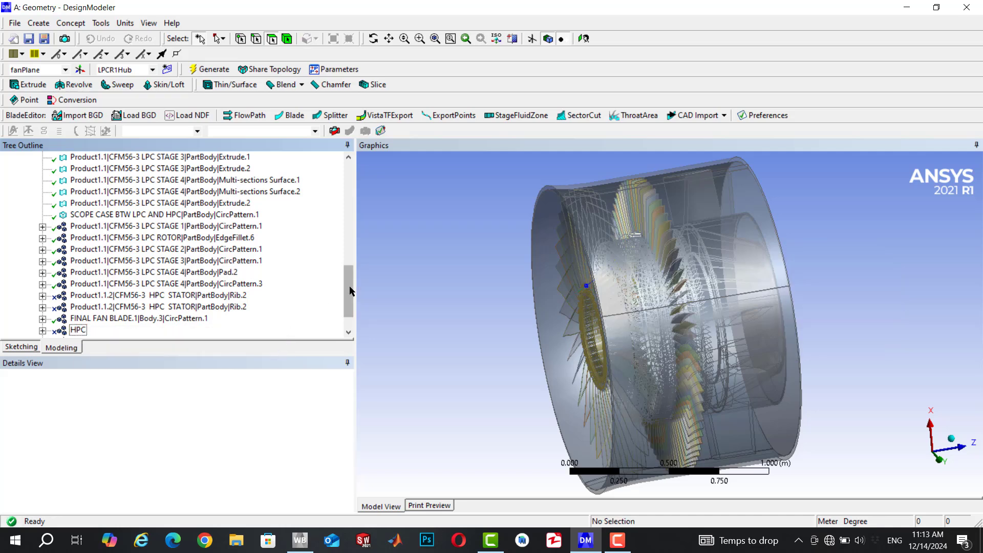
Hide the OGV part to clear the view of the compressor
scroll(351, 307, "down", 1)
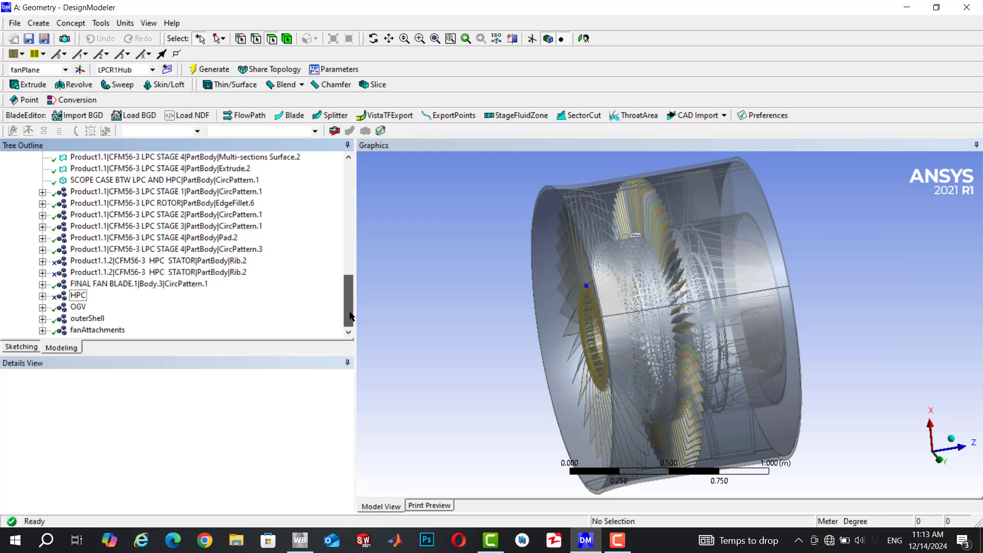
left_click(72, 308)
right_click(73, 309)
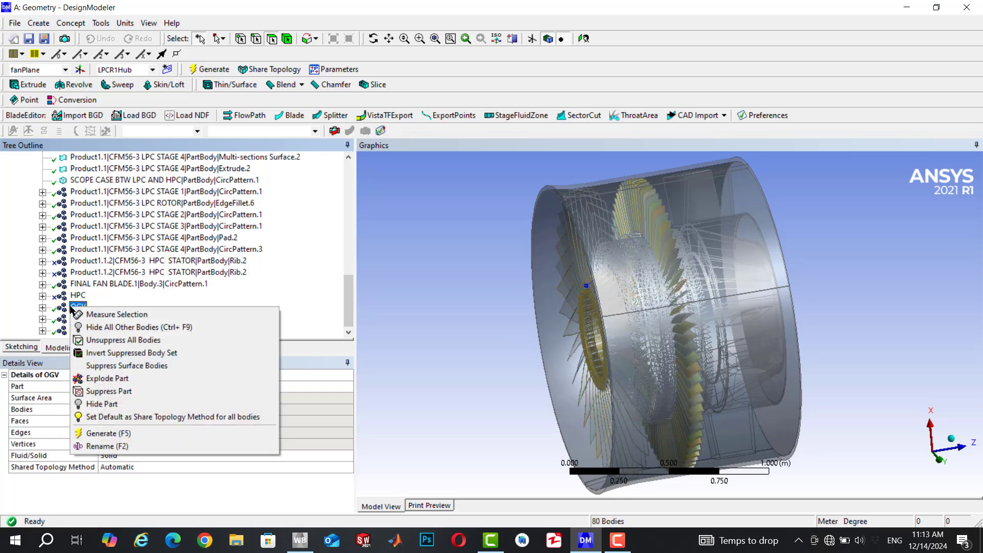
left_click(117, 403)
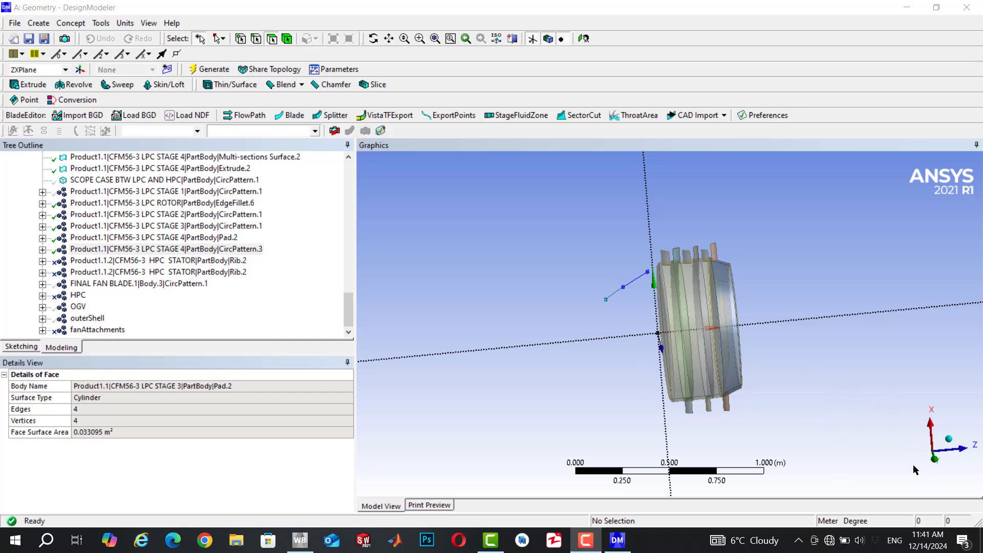
Examine the fanPlane sketches against the low-pressure compressor blade rows in a side view facing the ZX plane
left_click(934, 460)
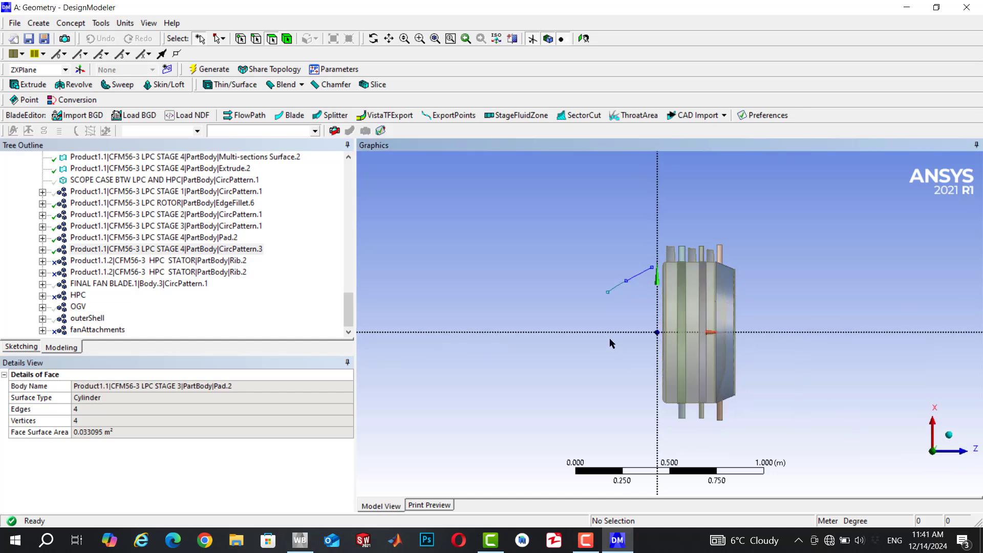
scroll(916, 192, "up", 4)
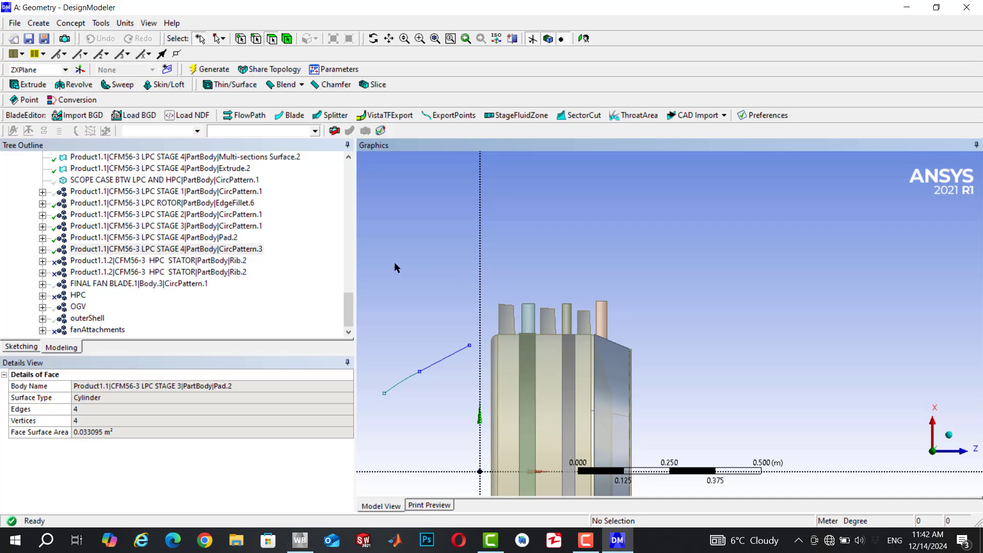
left_click_drag(349, 310, 333, 189)
left_click(68, 203)
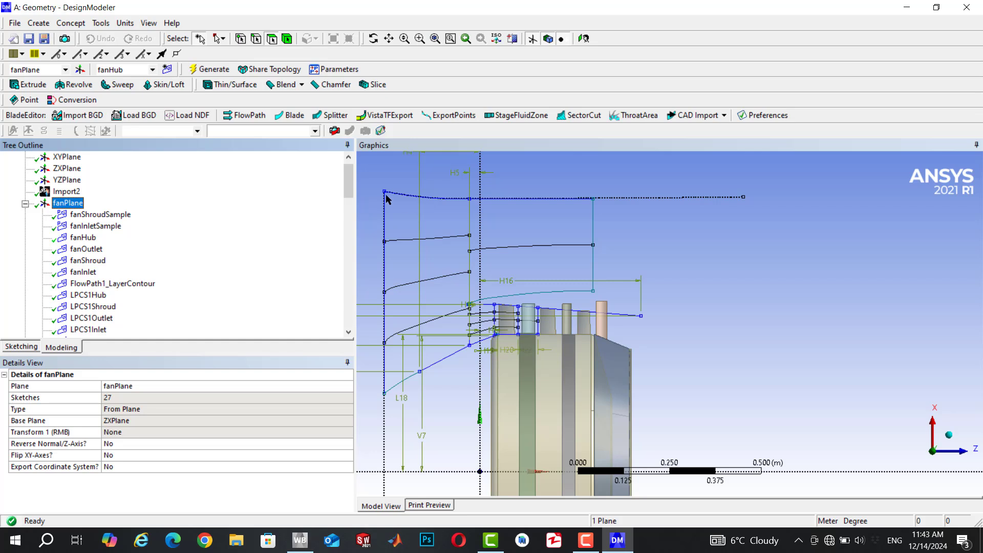
left_click_drag(347, 181, 357, 256)
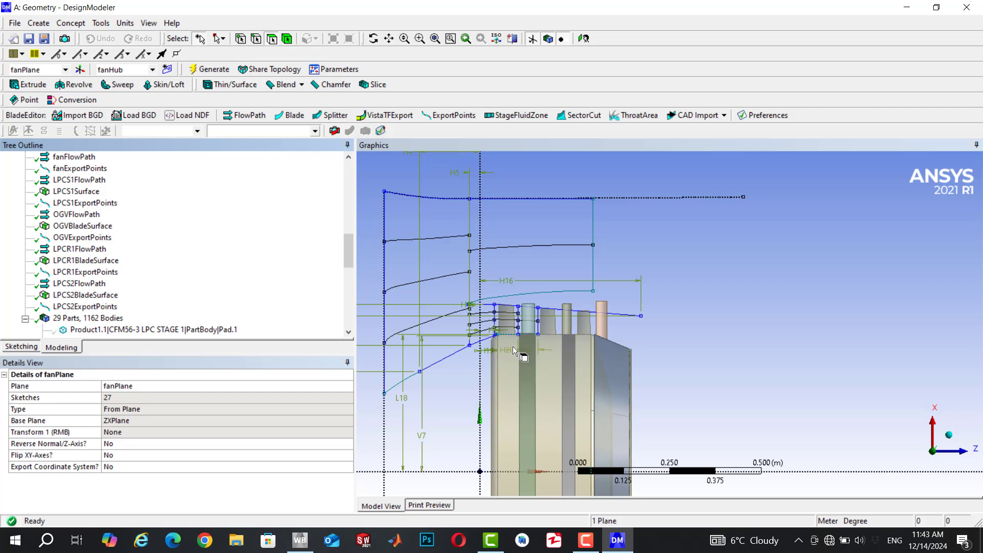
right_click_drag(508, 356, 606, 286)
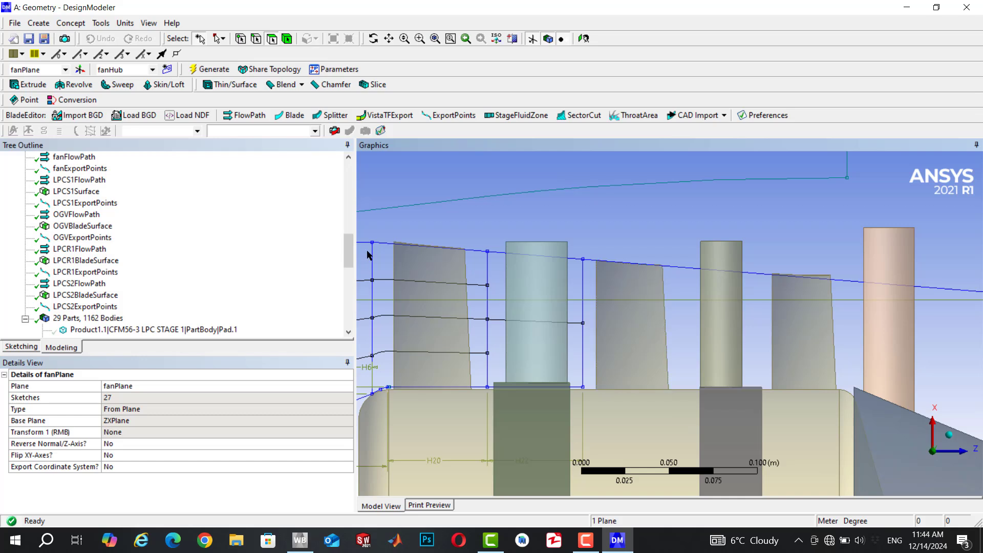
Create a new sketch on fanPlane and name it LPCR2Hub
left_click_drag(349, 258, 346, 194)
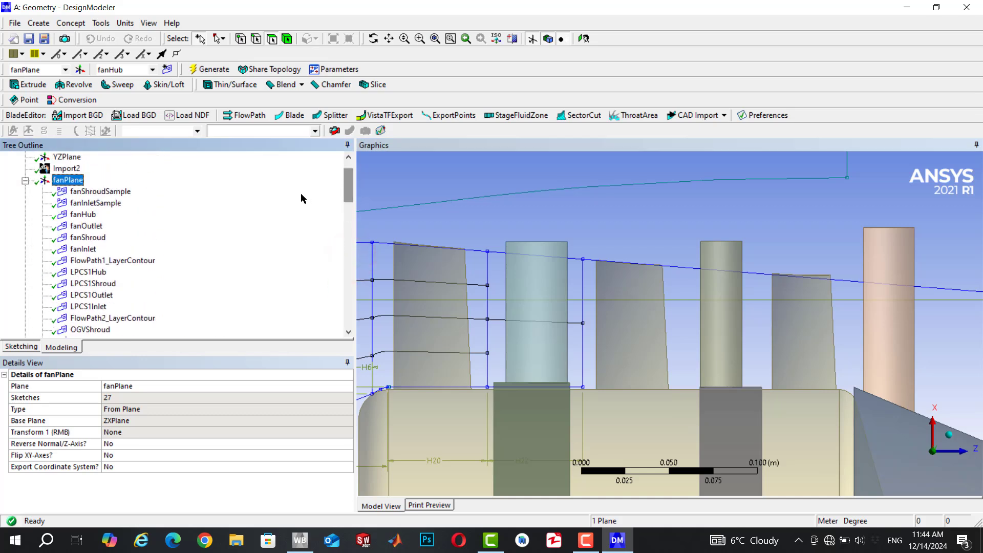
left_click(59, 179)
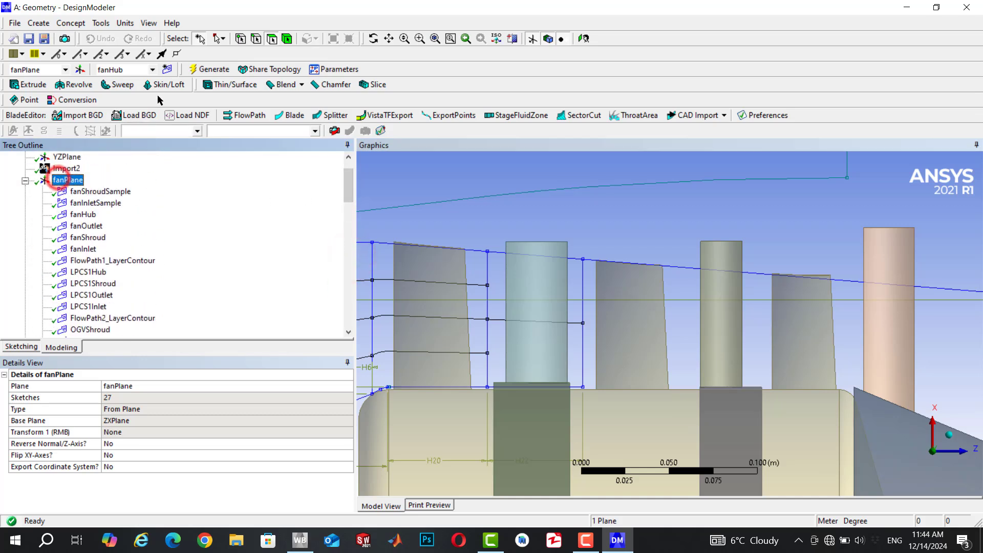
left_click(167, 69)
left_click(114, 385)
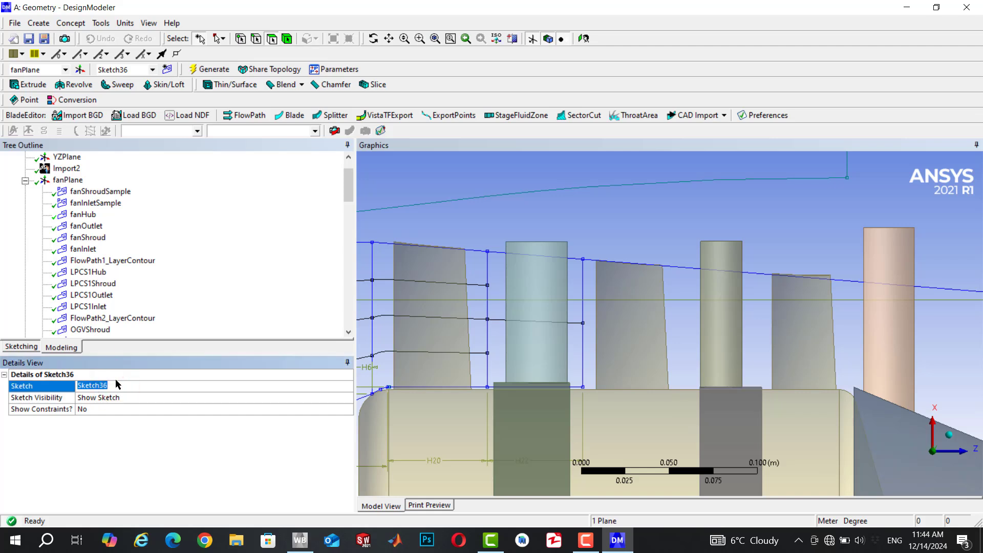
type("LP")
type("CR2Hub")
key("Return")
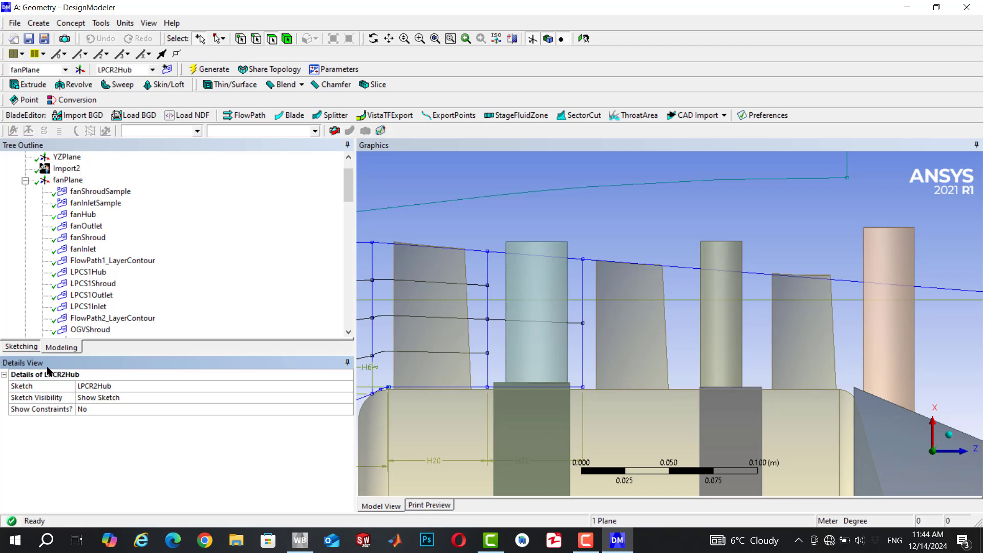
Draw a horizontal hub line about 0.057 m long downstream from the LPCS2Hub and LPCS2Outlet corner, and dimension its horizontal length
left_click(23, 347)
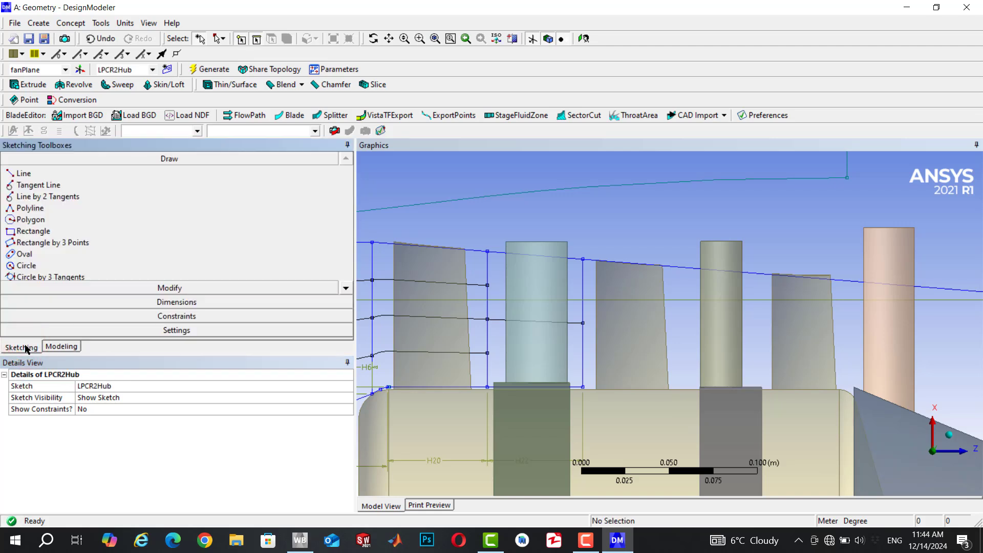
left_click(41, 173)
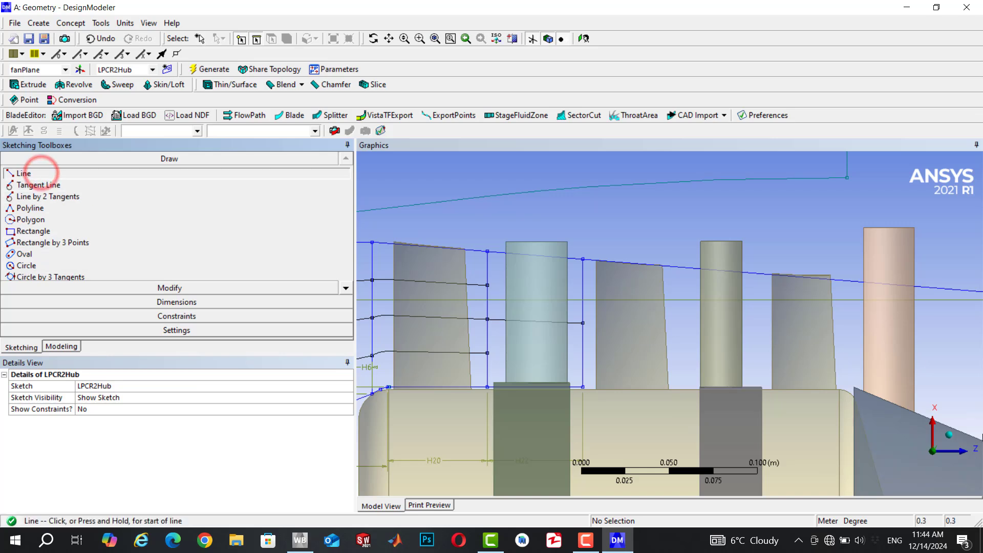
left_click(584, 386)
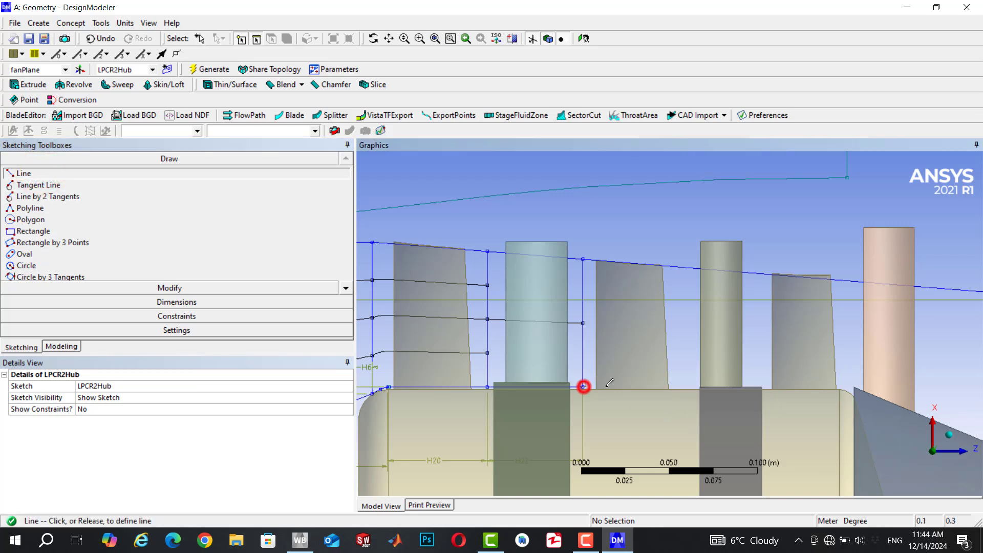
left_click(683, 386)
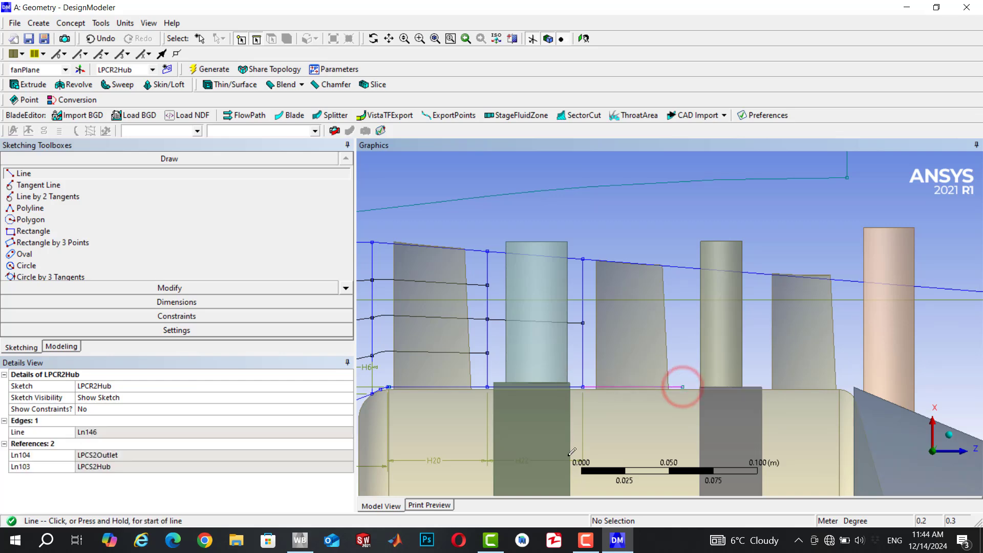
left_click(153, 302)
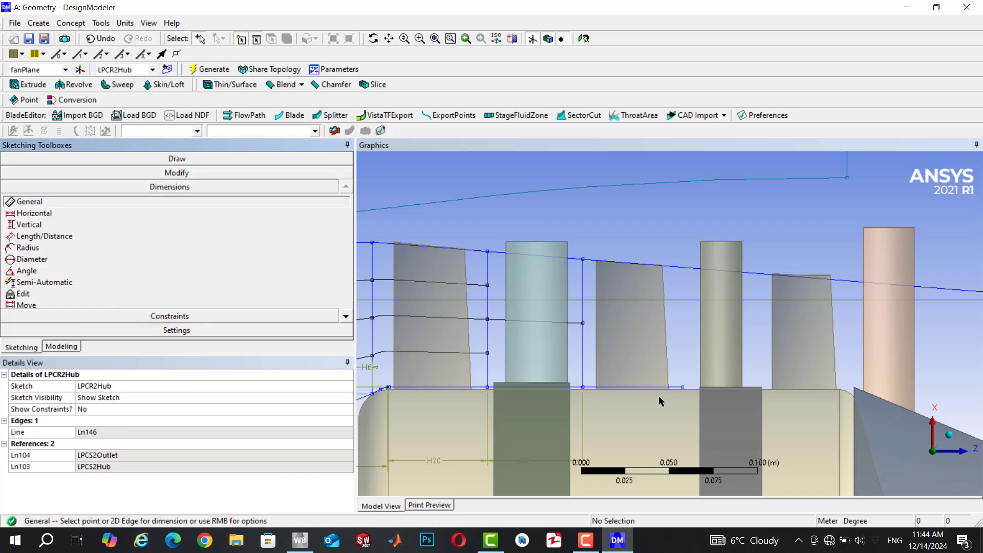
left_click(647, 387)
left_click(646, 426)
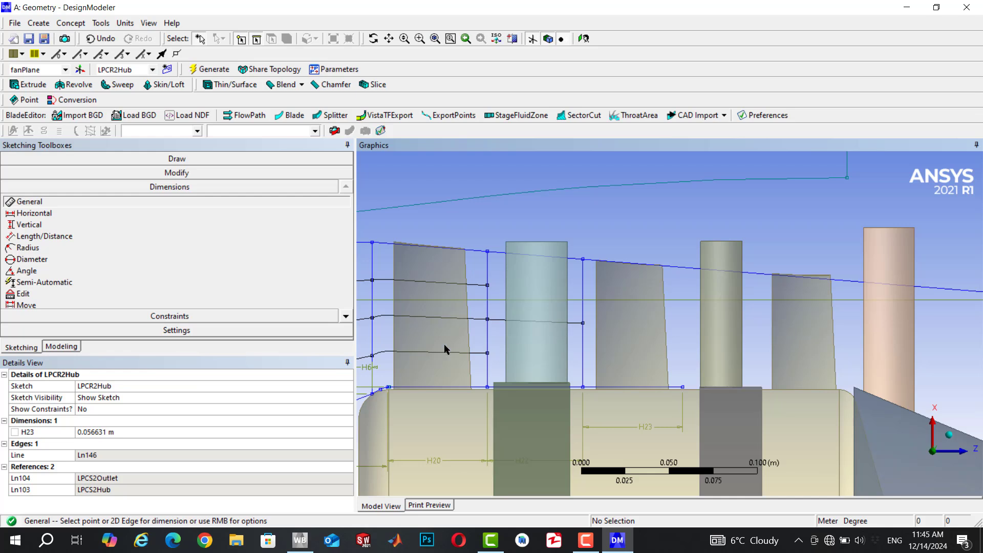
Create another new sketch on fanPlane and name it LPCR2Outlet
left_click(60, 347)
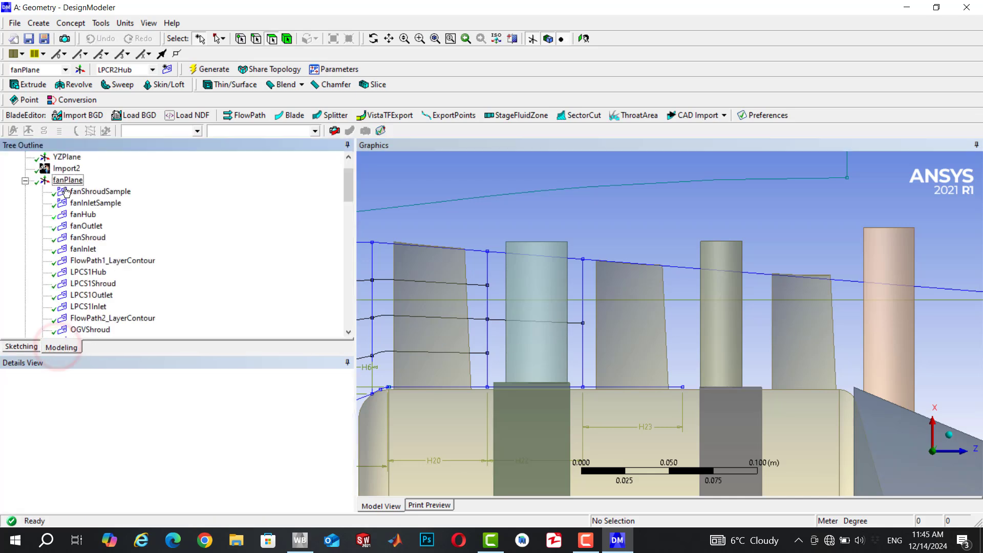
left_click(68, 180)
left_click(167, 69)
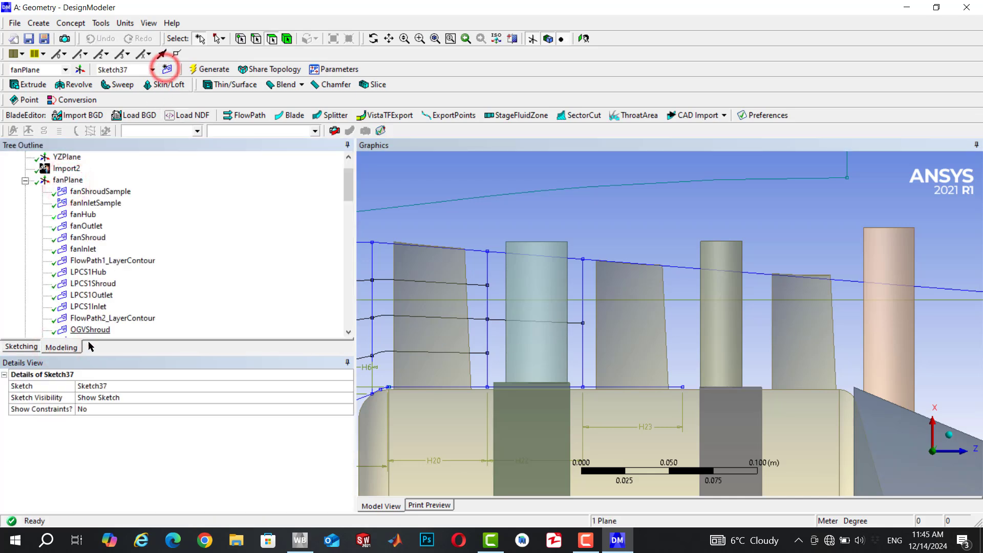
left_click(137, 386)
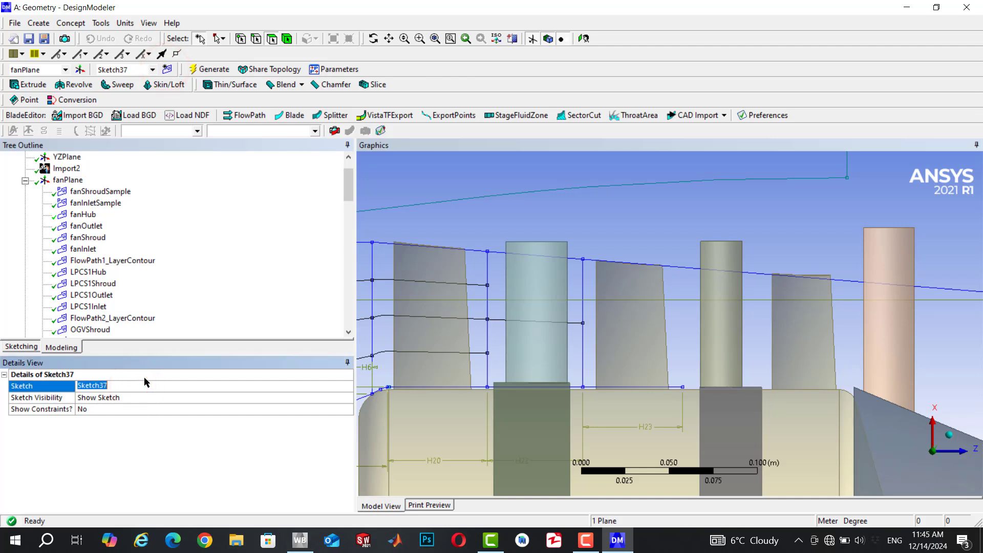
type("LPCR2Outler")
key("Return")
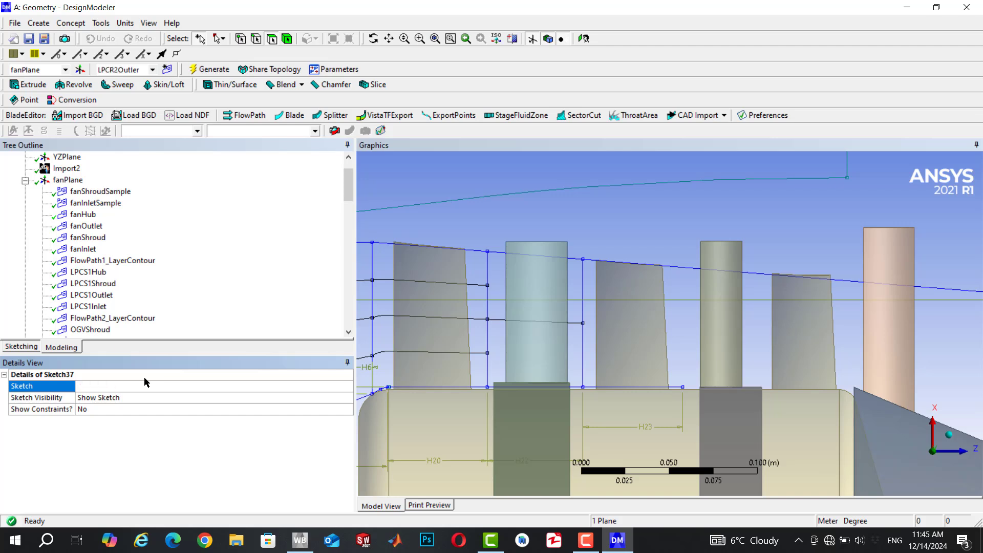
left_click(132, 387)
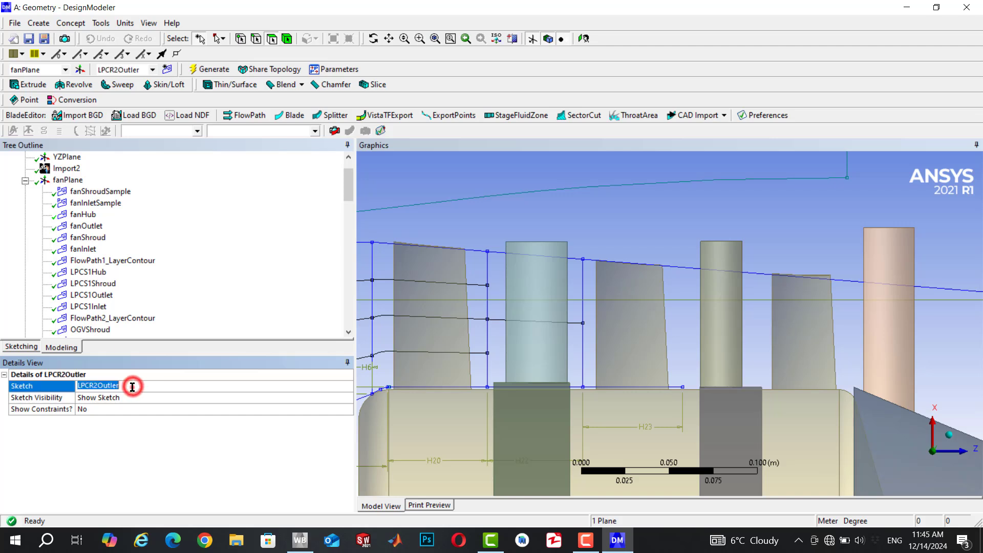
left_click(132, 388)
key("BackSpace")
type("t")
key("Return")
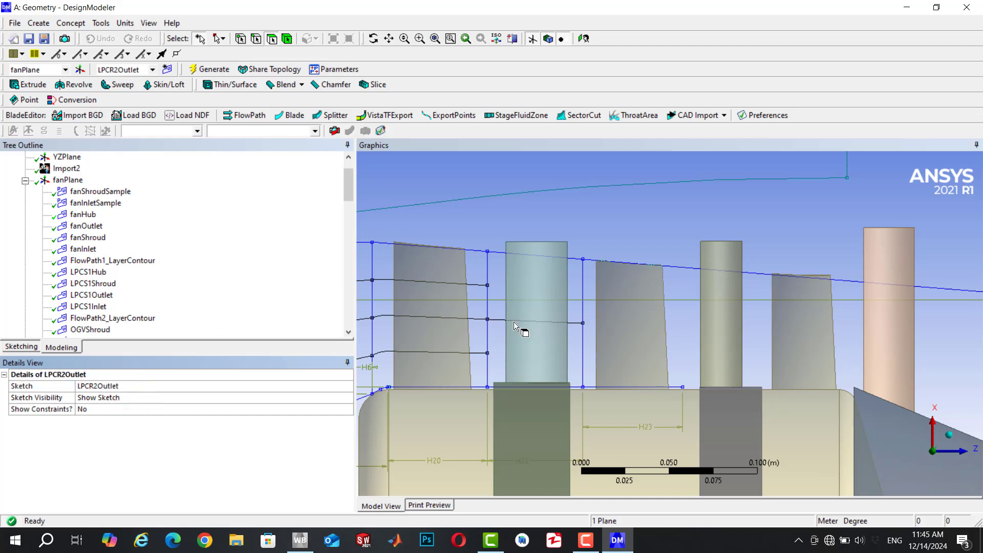
Draw the outlet line from the downstream end of the LPCR2Hub line up to the compressorShroudSample line
left_click(22, 347)
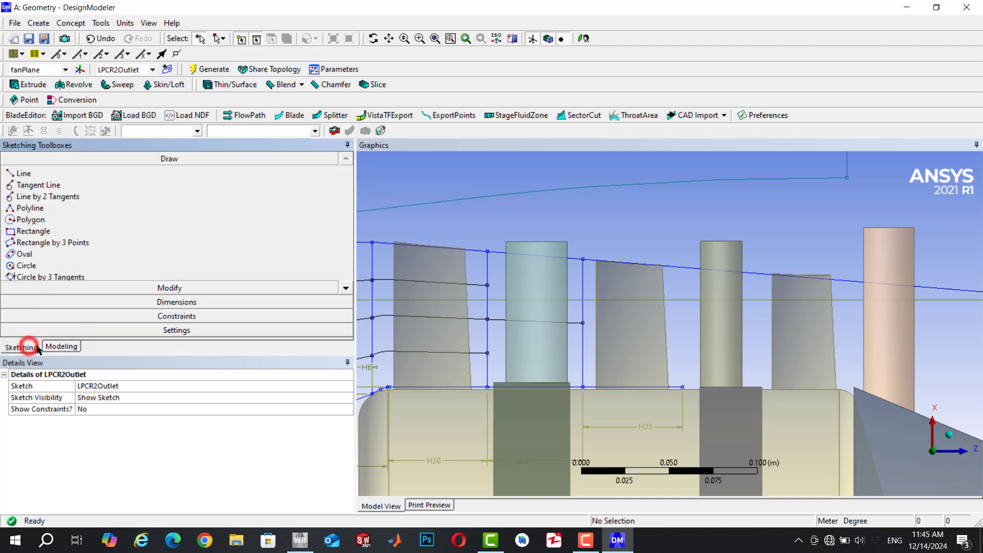
left_click(35, 174)
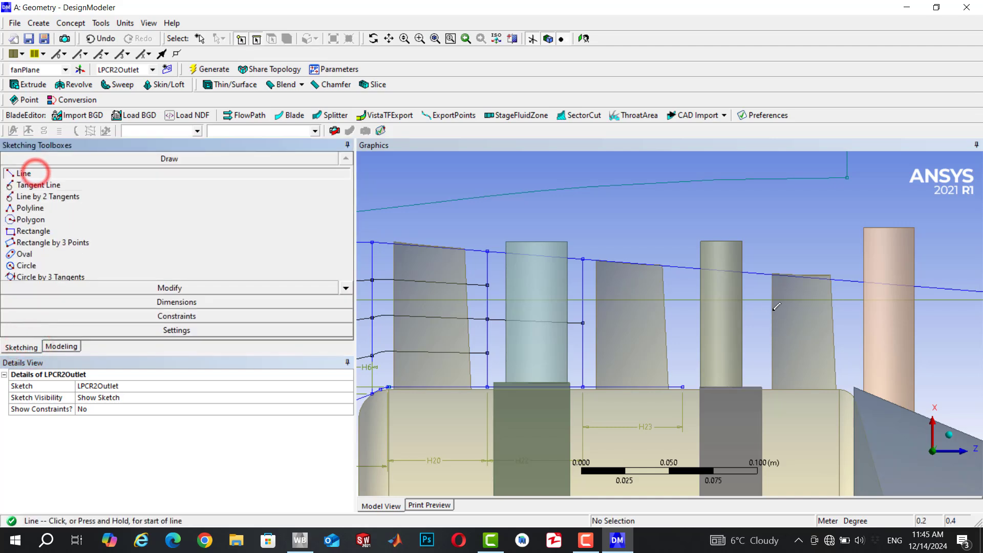
left_click(682, 387)
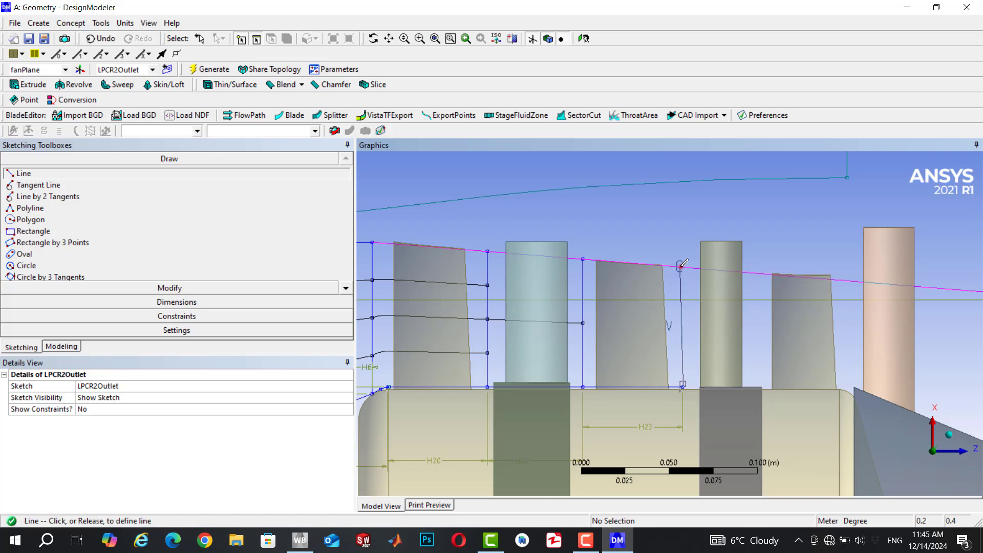
left_click(681, 267)
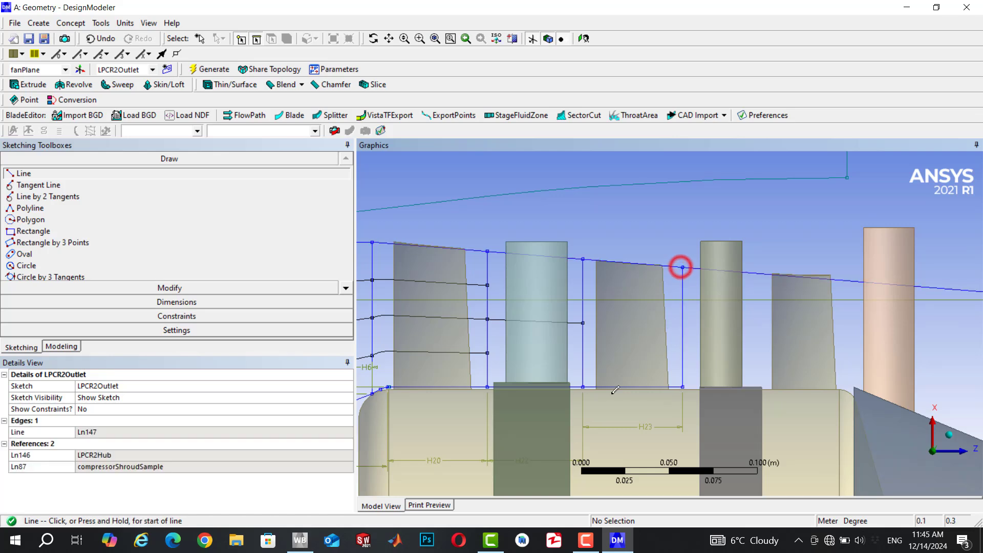
Apply a vertical constraint to the LPCR2Outlet line
left_click(171, 314)
left_click(31, 240)
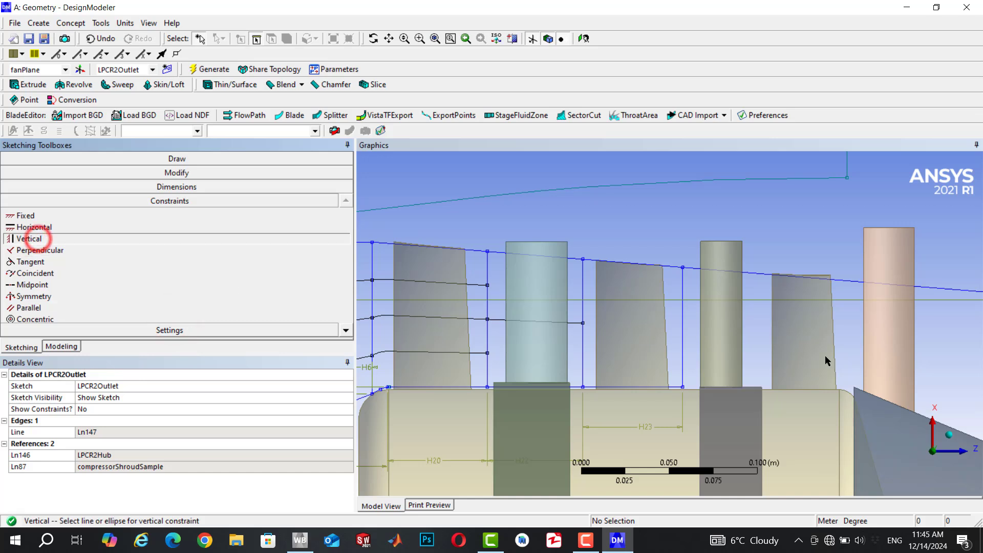
left_click(682, 288)
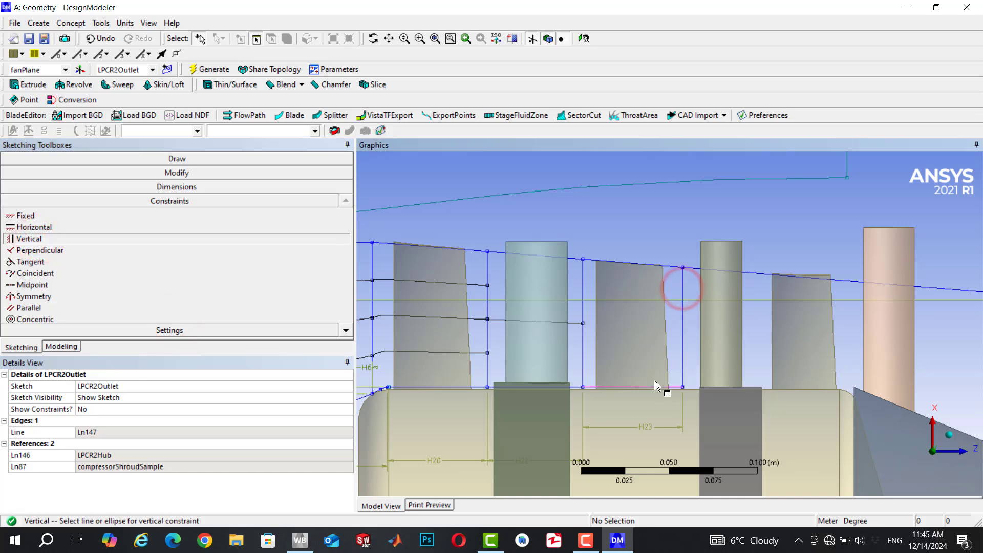
left_click(684, 321)
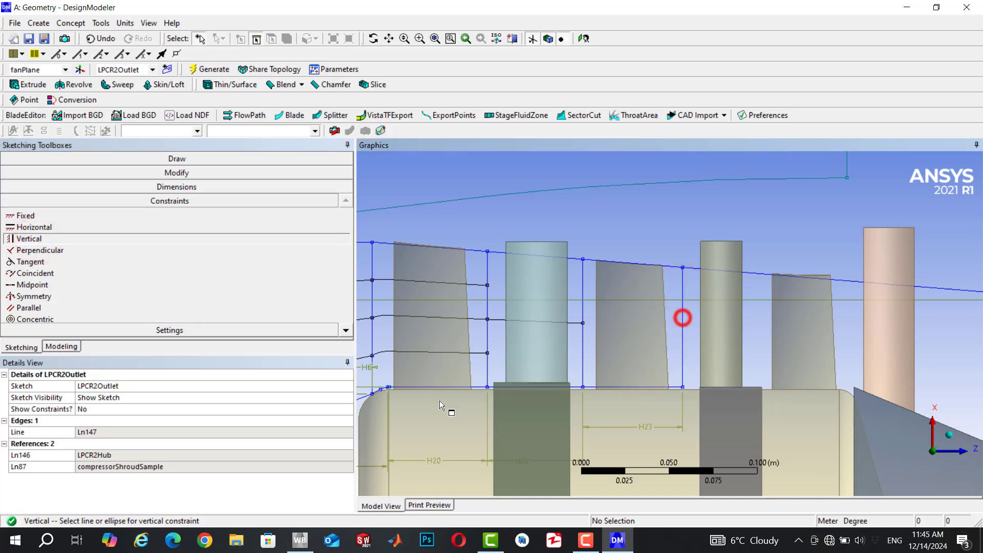
Create a new sketch on fanPlane and name it LPCR2Shroud
left_click(58, 346)
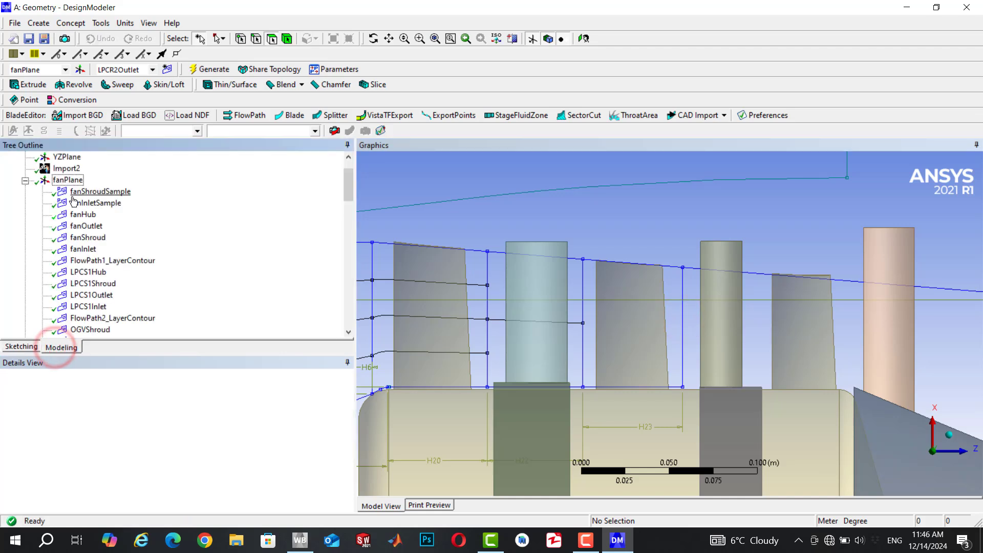
left_click(64, 182)
left_click(167, 69)
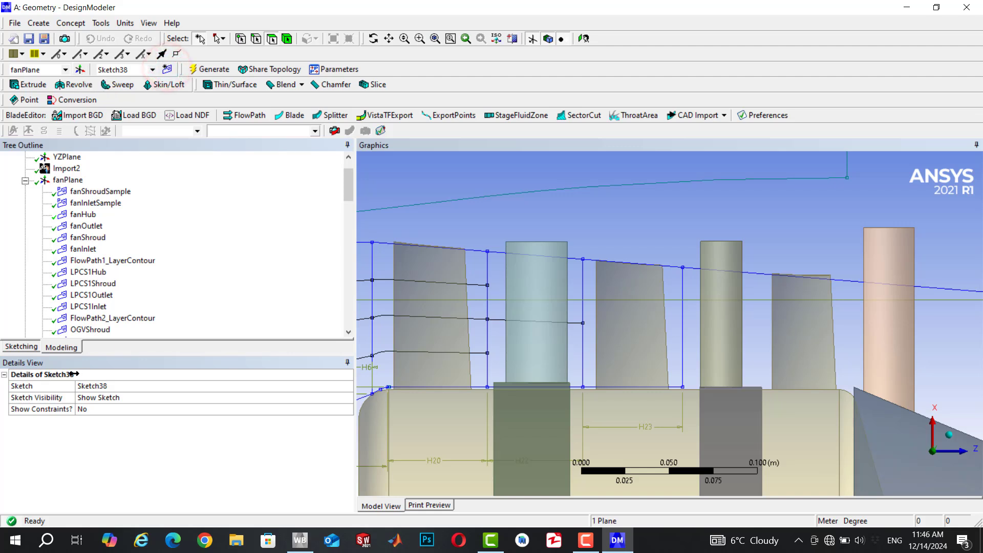
left_click(123, 388)
left_click(123, 386)
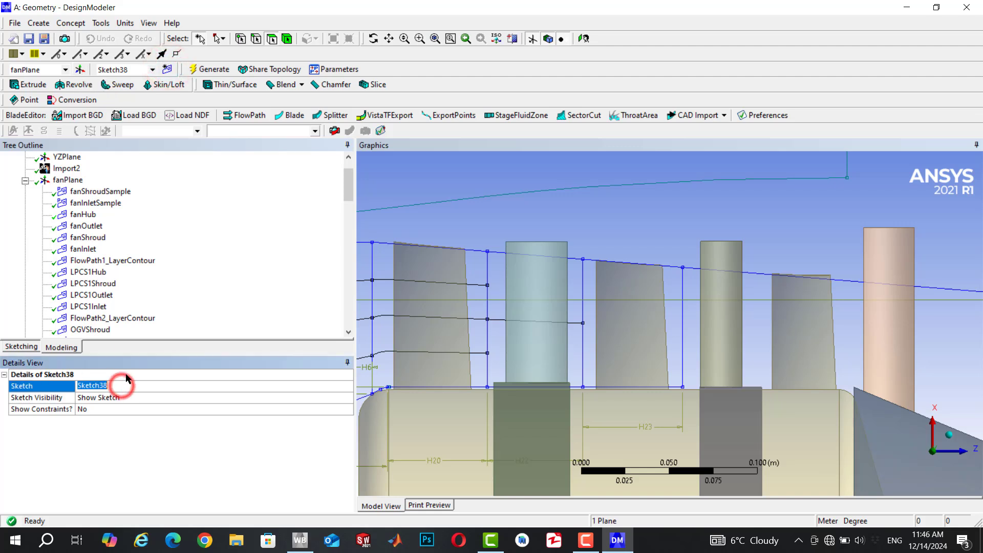
type("LPCR2Shroud")
key("Return")
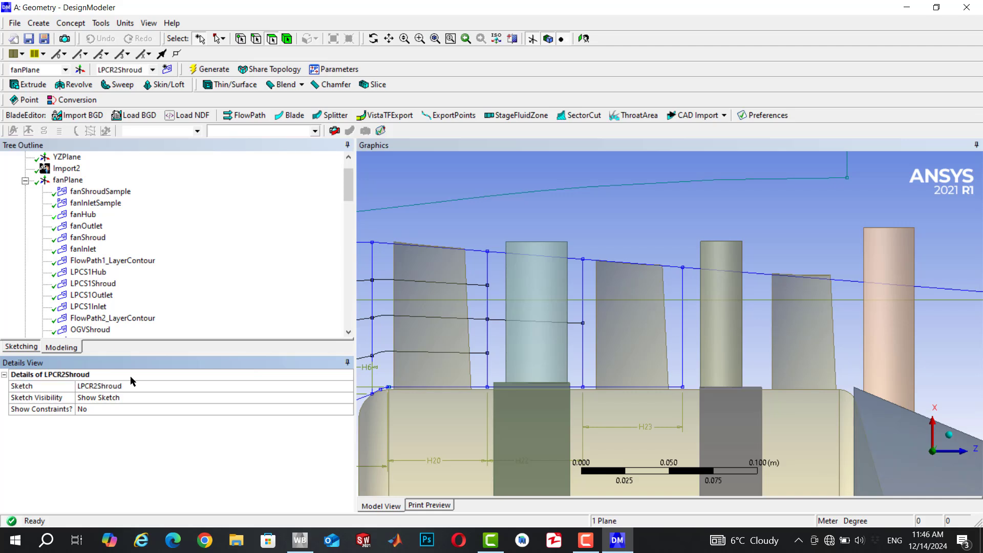
Draw the shroud line from the upper end of the LPCR2Outlet line to the shared upper endpoint of LPCS2Outlet and LPCS2Shroud
left_click(25, 348)
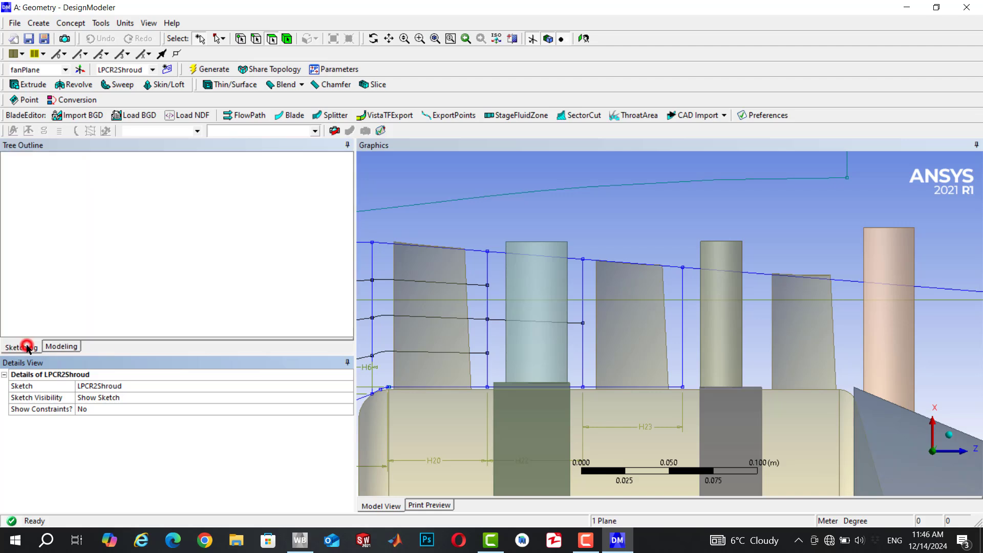
left_click(32, 174)
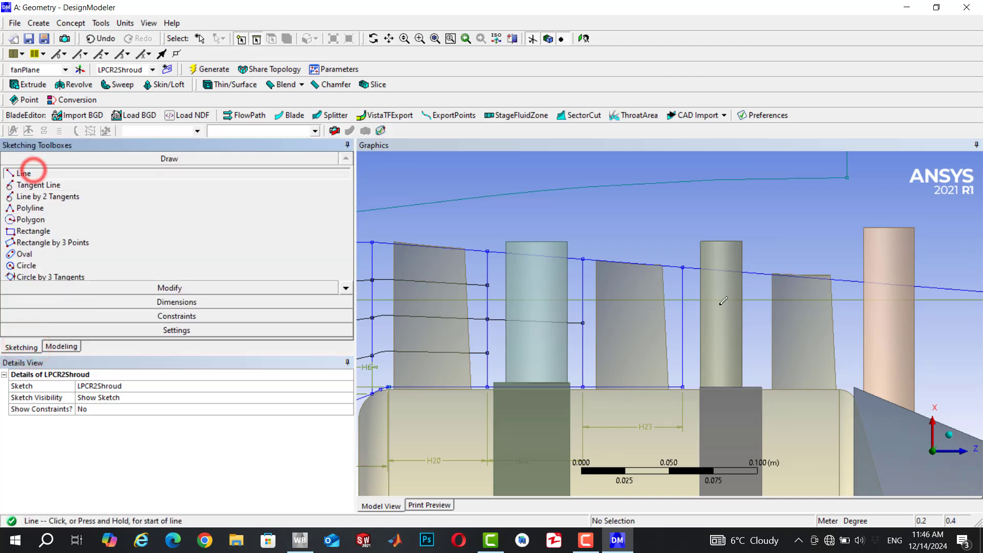
left_click(682, 265)
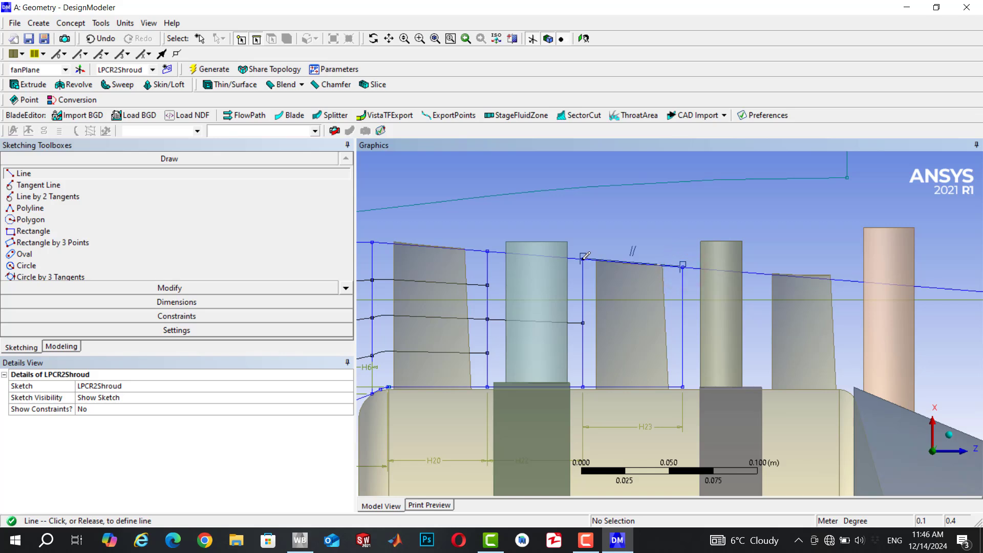
left_click(583, 259)
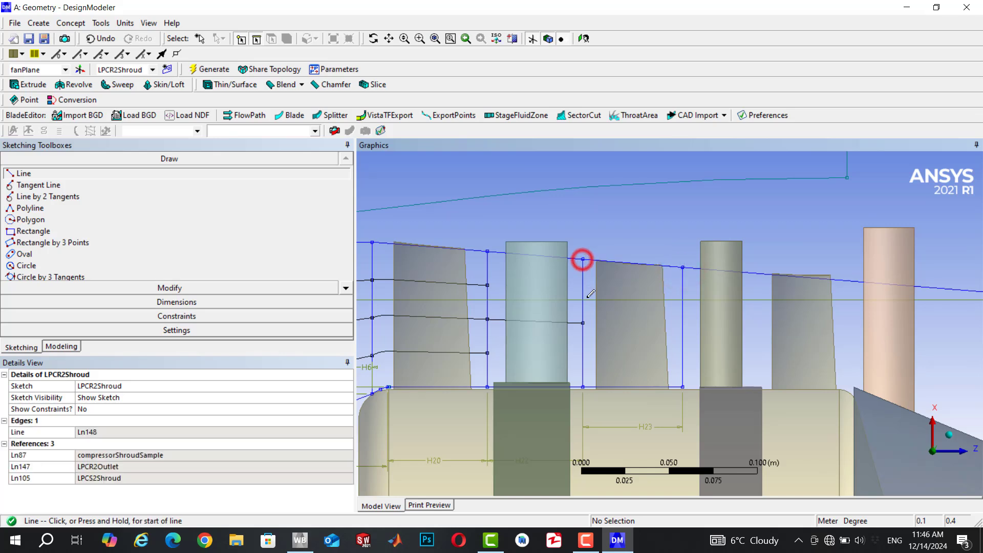
Start a new flow path feature and name it LPCR2FlowPath
left_click(58, 347)
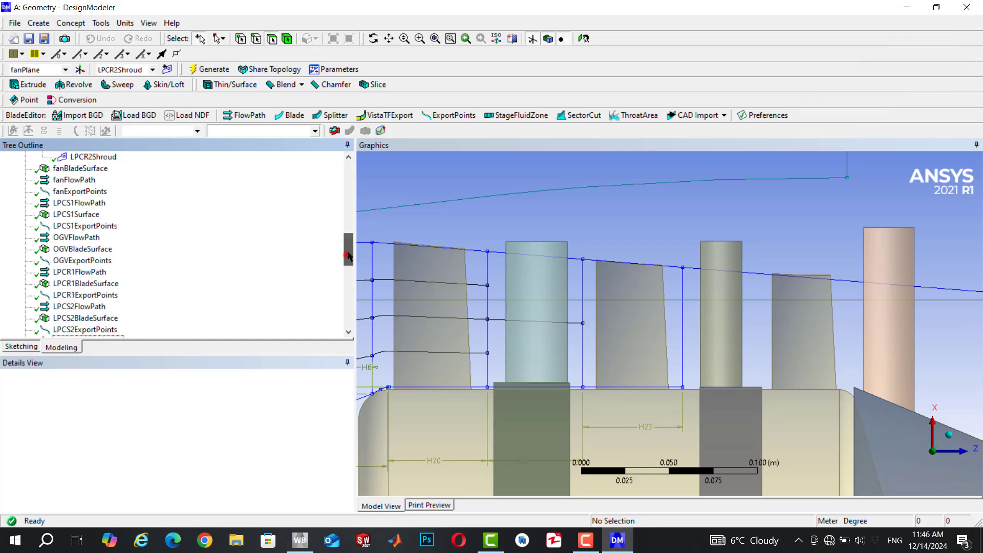
left_click_drag(348, 255, 349, 244)
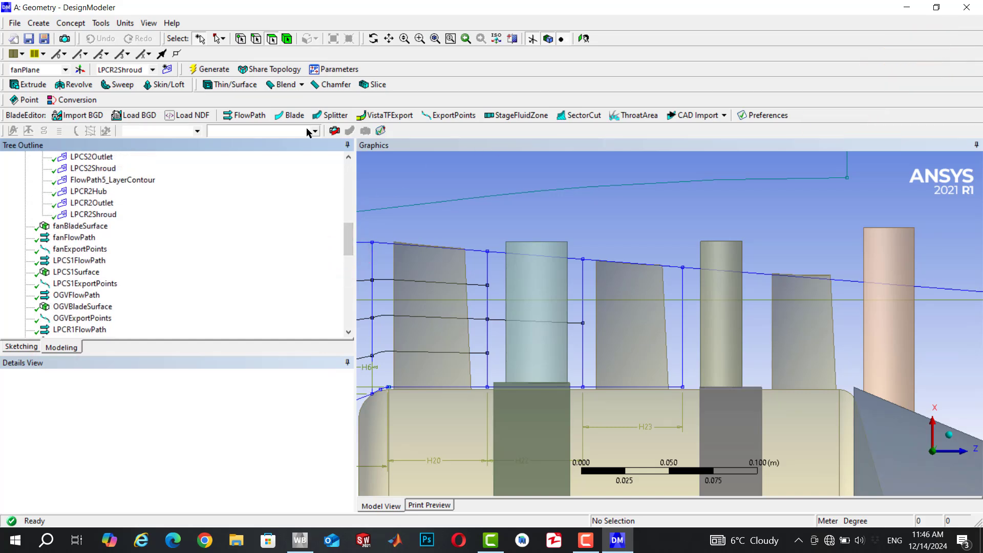
left_click(246, 116)
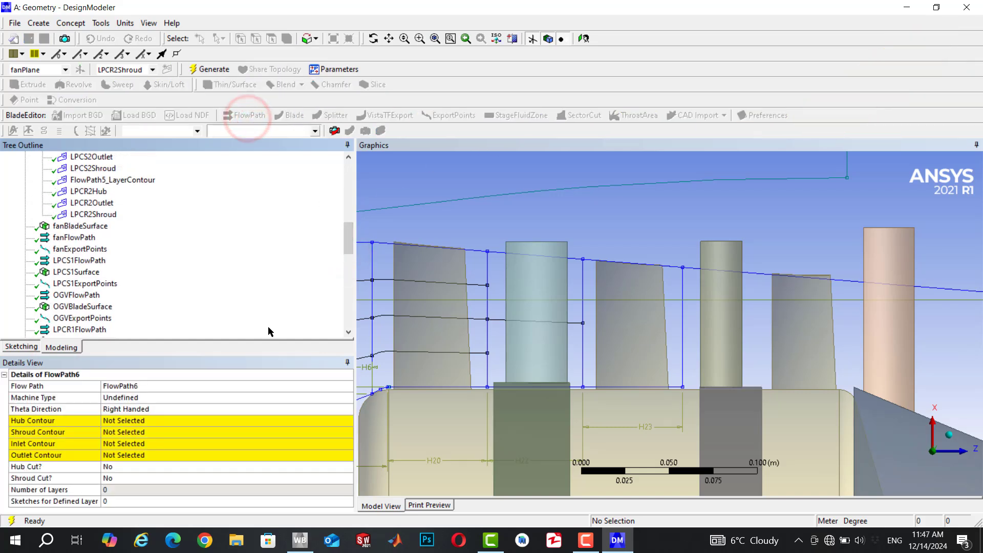
left_click(160, 386)
type("LPCR2")
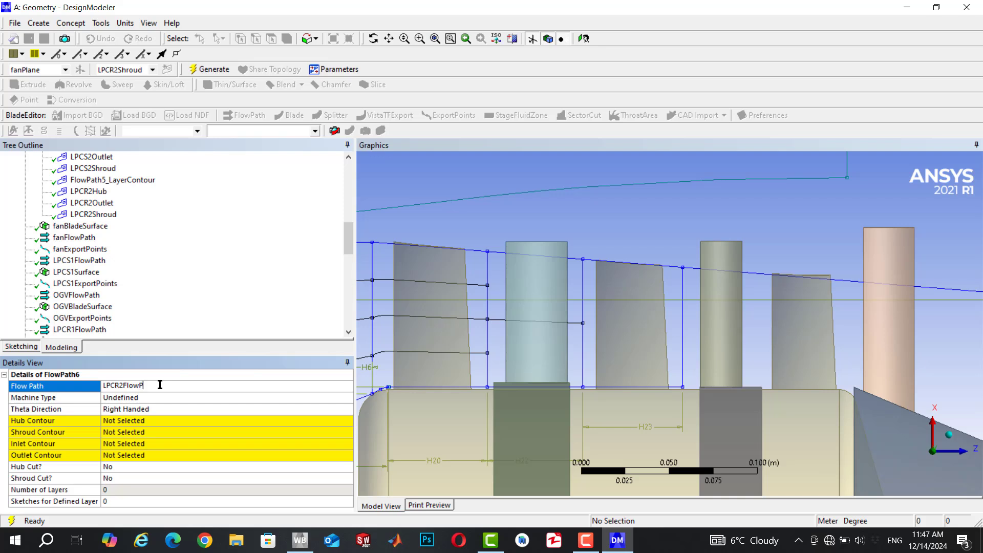
key("Return")
Assign LPCR2Hub as the flow path's hub contour and LPCR2Shroud as its shroud contour
left_click(136, 421)
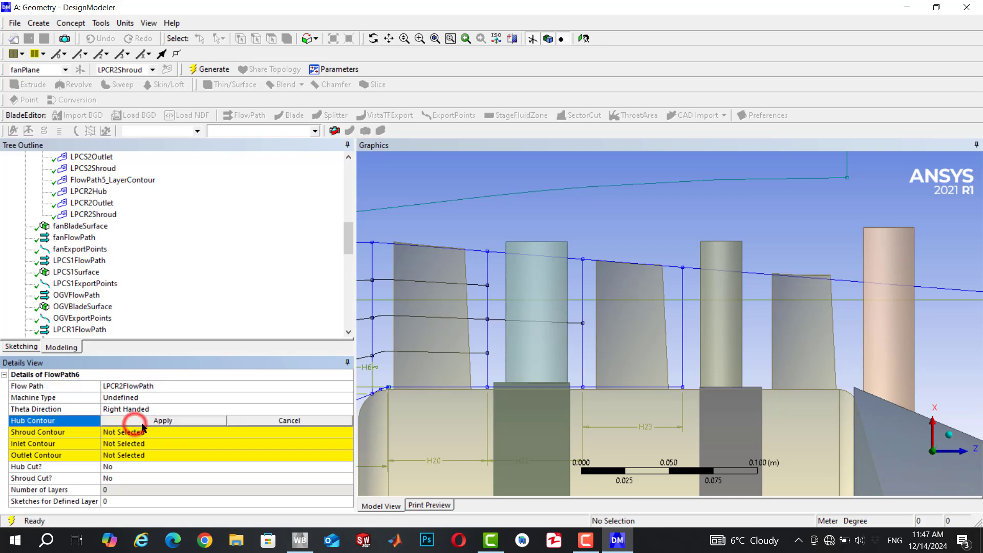
left_click(349, 244)
left_click_drag(349, 244, 347, 241)
left_click(88, 203)
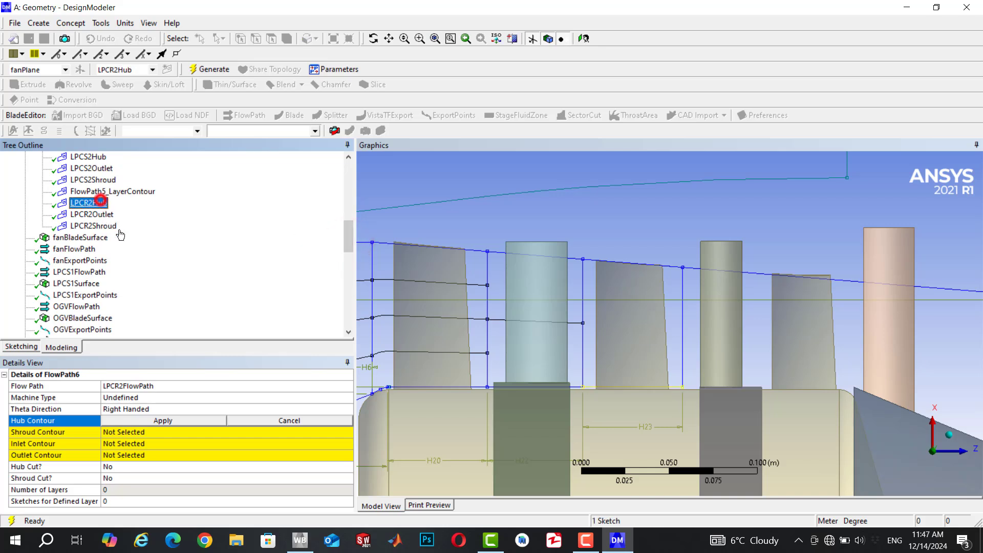
left_click(163, 421)
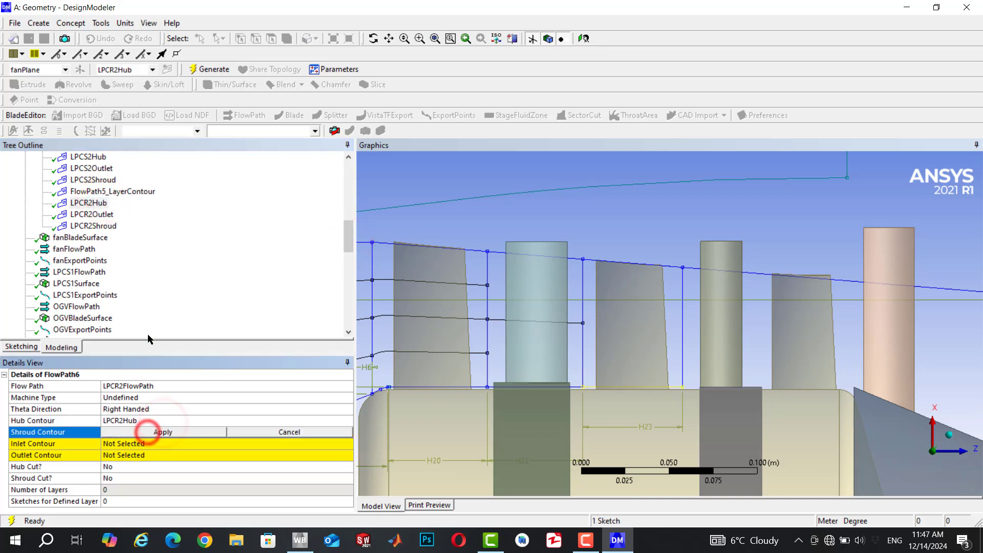
left_click(107, 226)
left_click(163, 432)
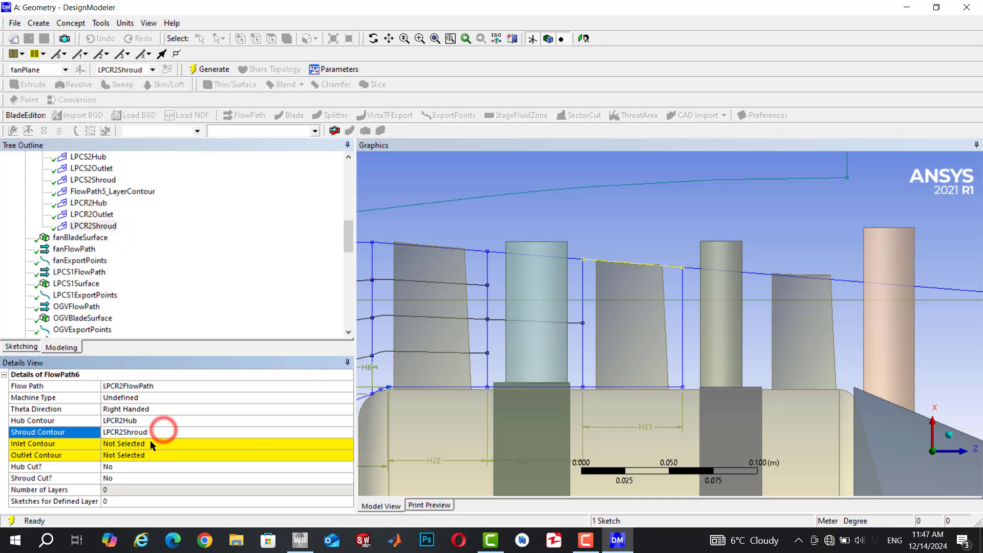
Assign LPCS2Outlet as the flow path's inlet contour and LPCR2Outlet as its outlet contour
left_click(149, 445)
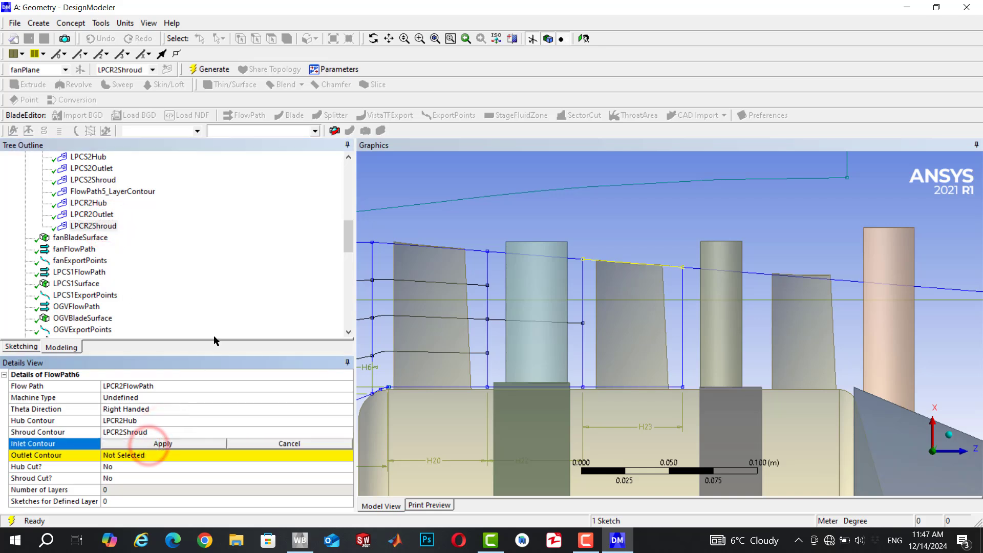
left_click(92, 168)
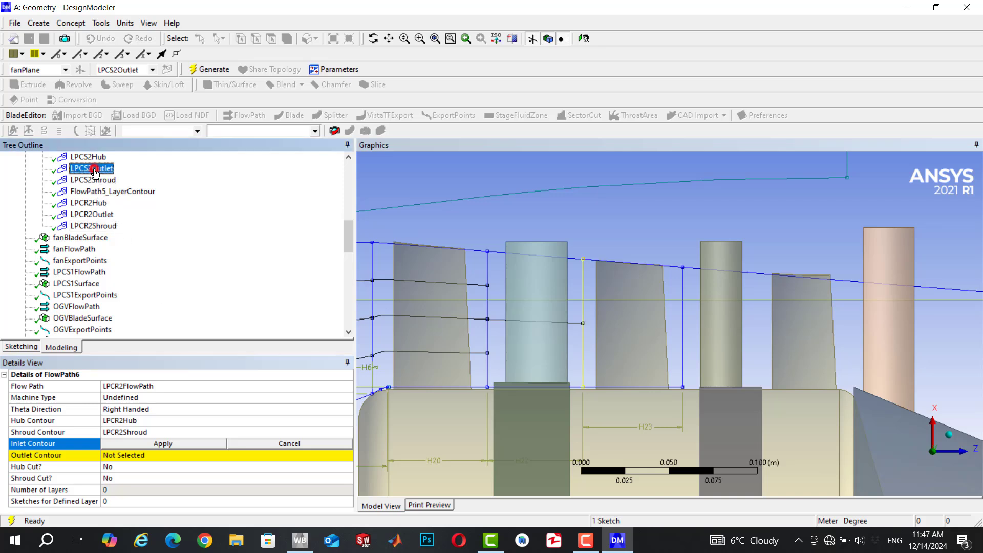
left_click(162, 445)
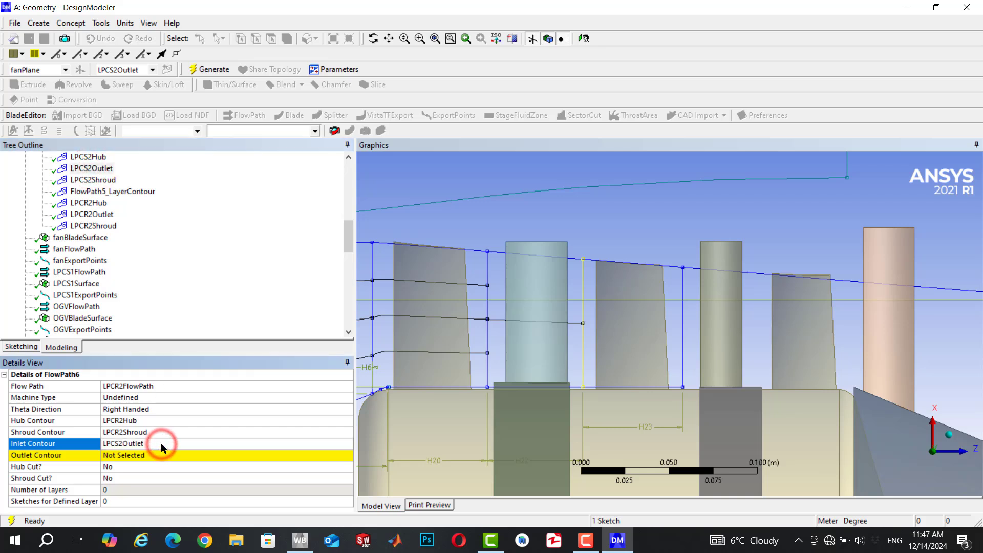
left_click(162, 458)
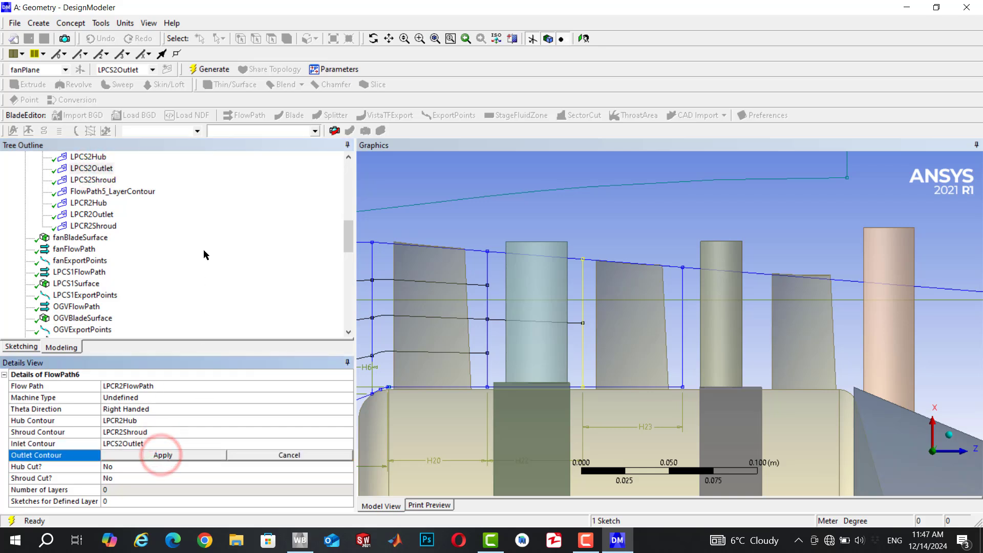
left_click(97, 215)
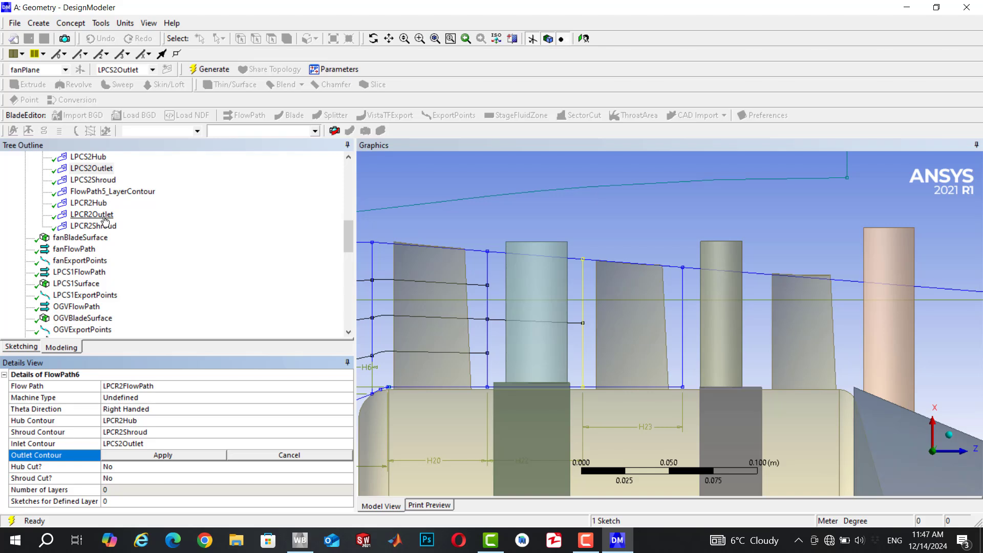
left_click(161, 455)
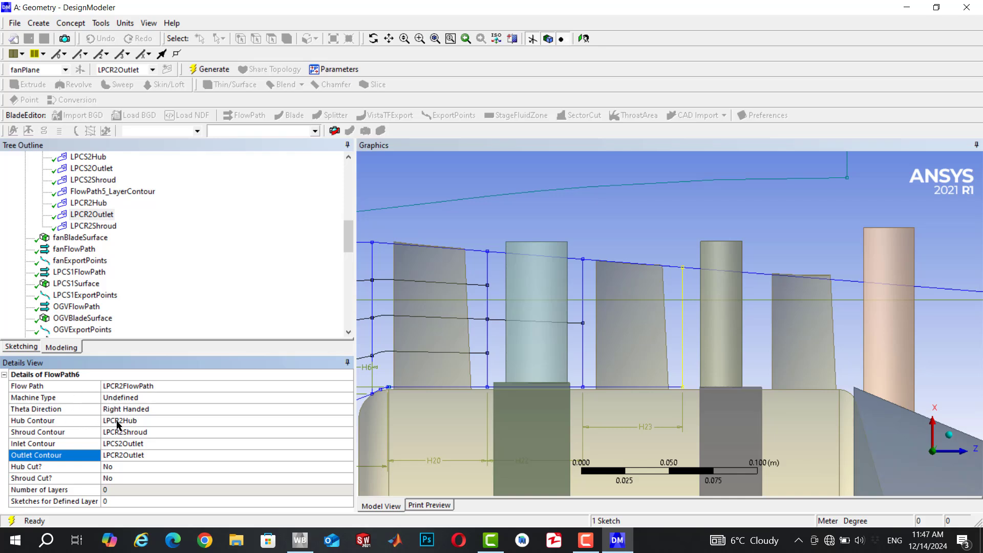
Generate LPCR2FlowPath, keeping its machine type Undefined and its theta direction Right Handed
left_click(204, 401)
left_click(347, 398)
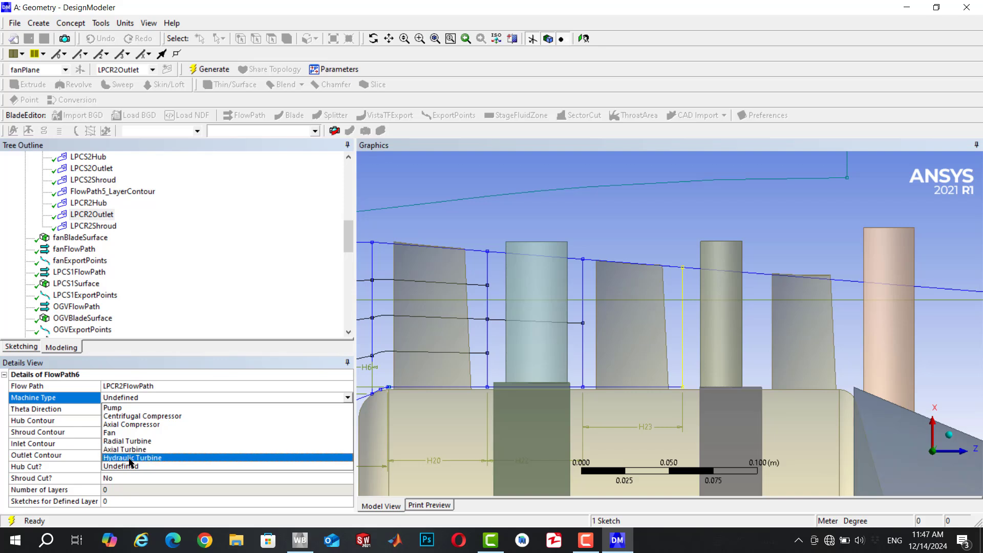
left_click(78, 412)
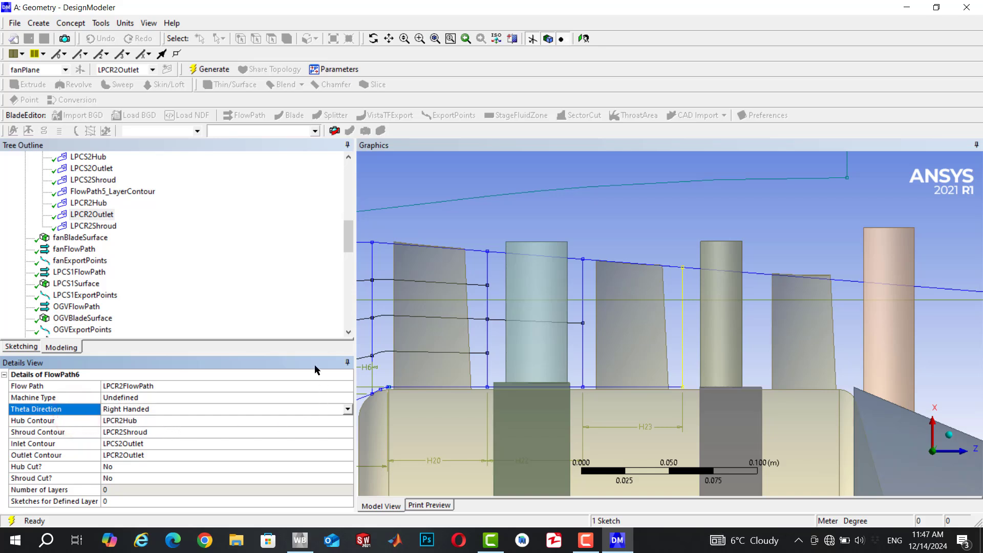
left_click(210, 69)
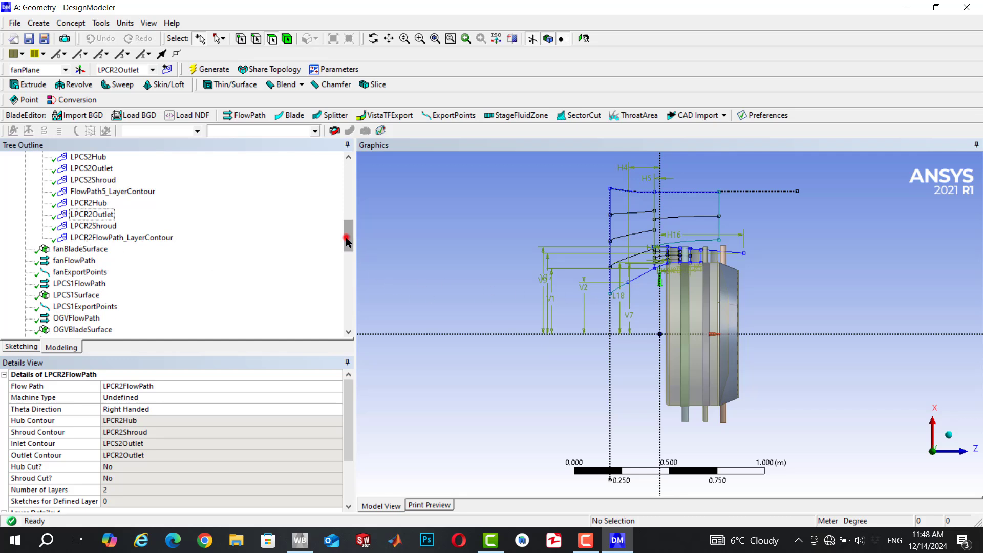
left_click_drag(346, 237, 347, 263)
left_click(77, 271)
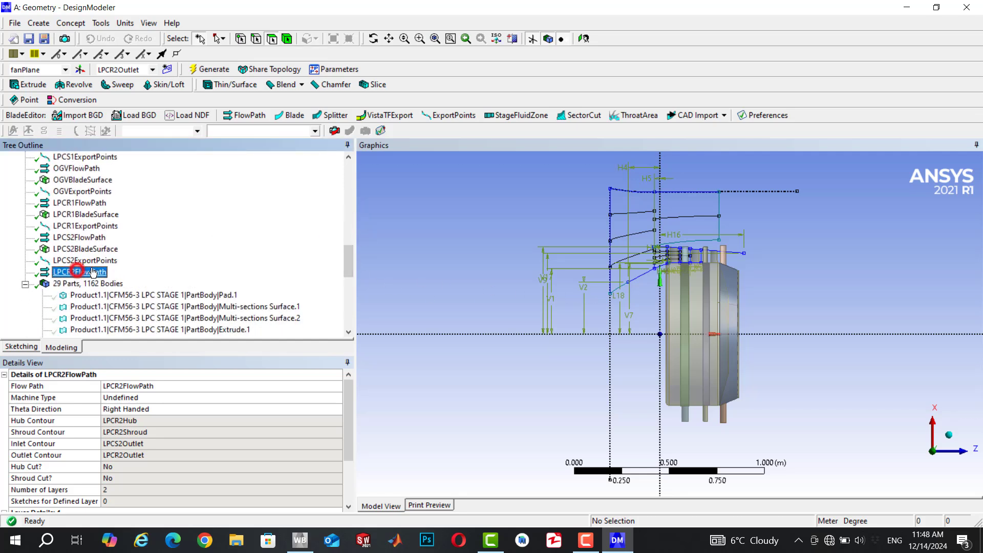
left_click(434, 246)
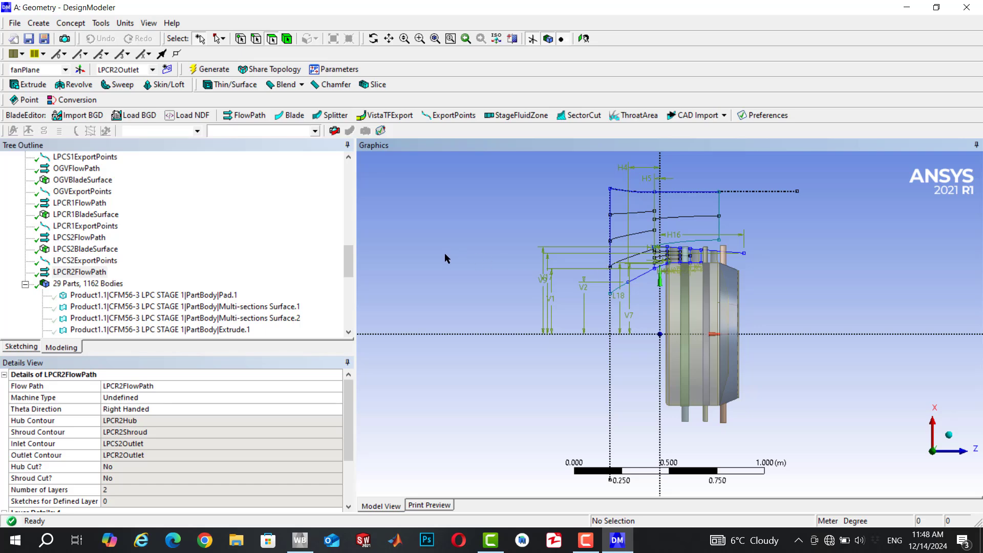
Create a named selection from the two faces of the second low-pressure compressor rotor blade
middle_click_drag(526, 259, 671, 279)
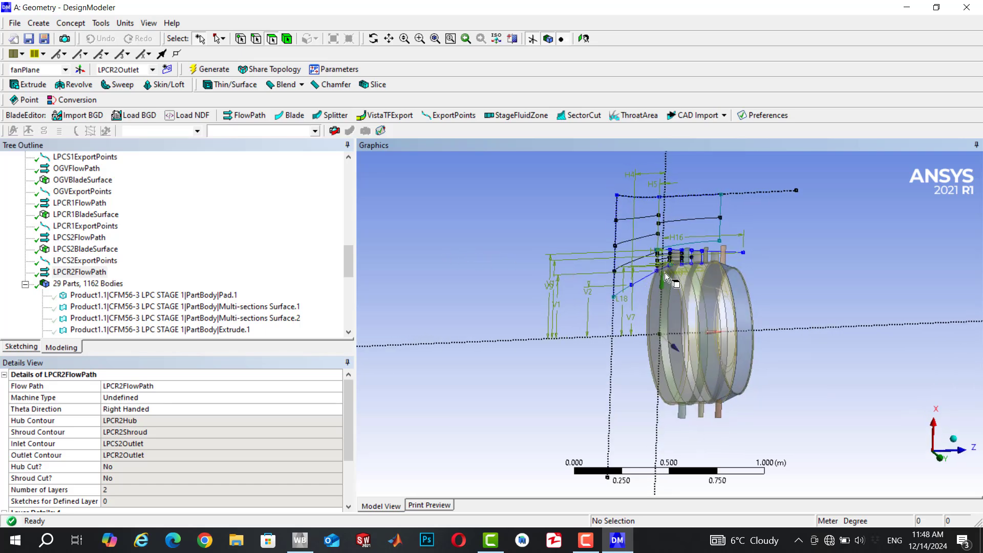
right_click_drag(672, 274, 767, 235)
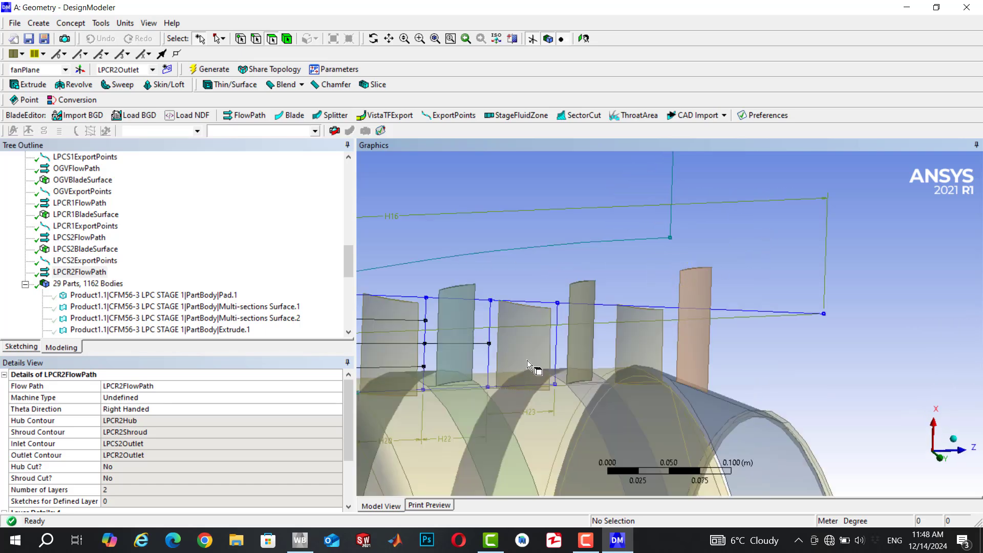
left_click(526, 341)
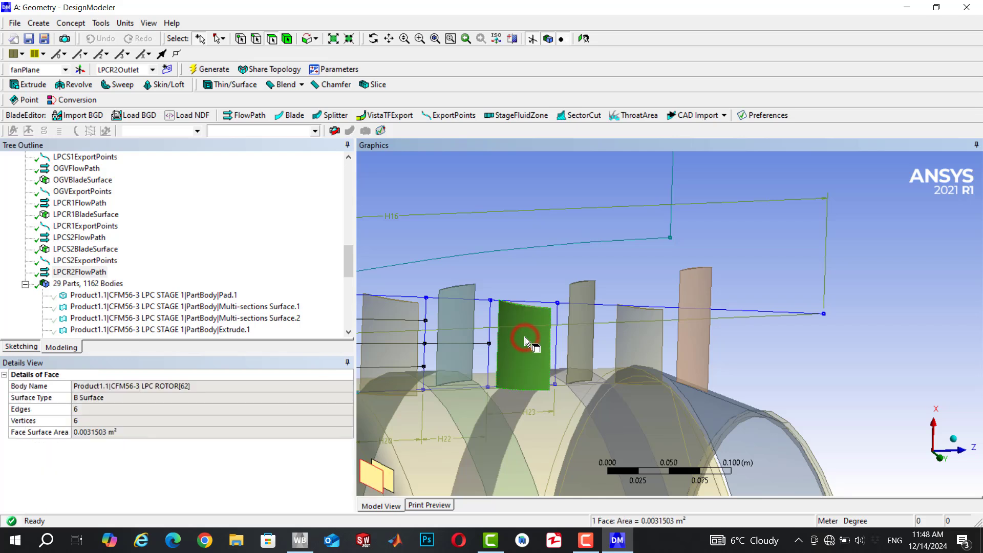
left_click(391, 482, "ctrl")
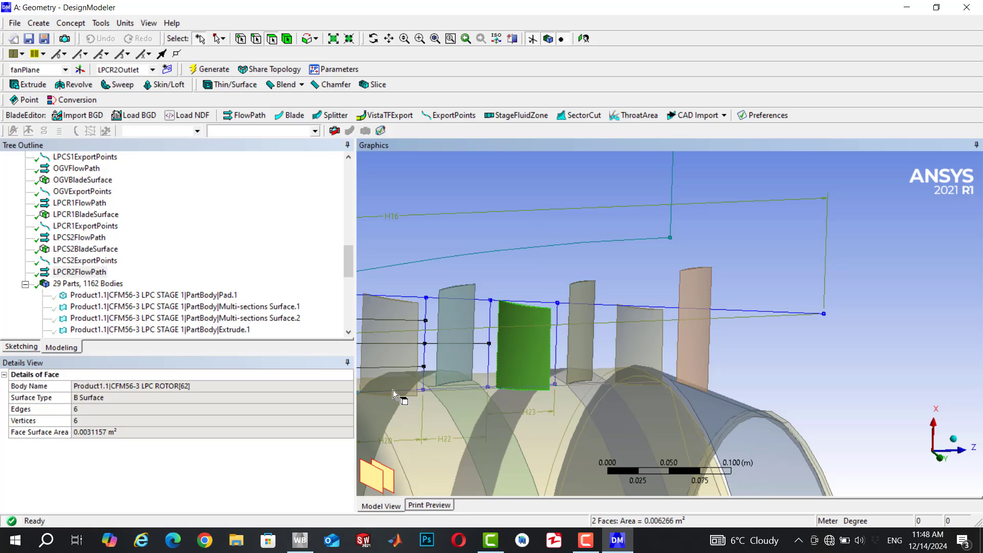
right_click(513, 325)
left_click(583, 500)
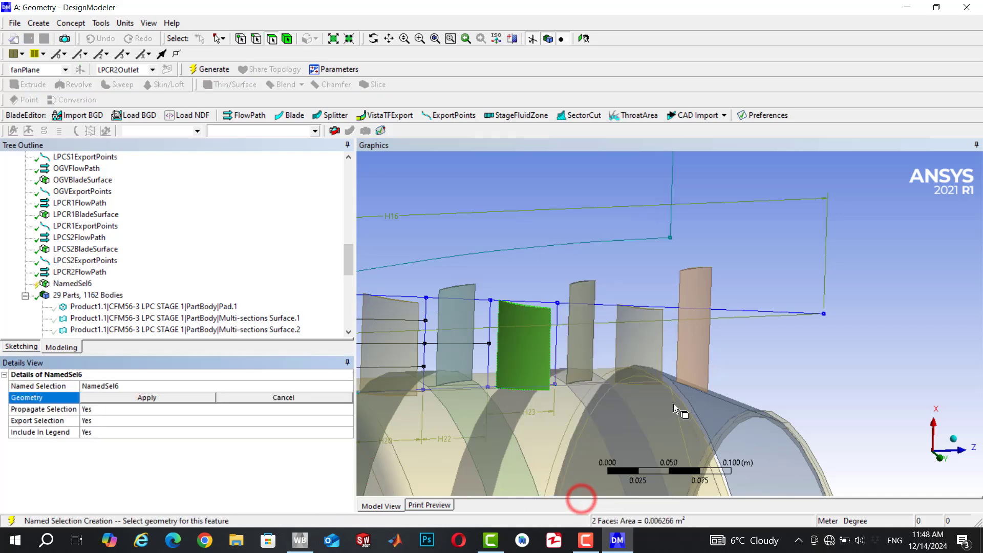
left_click(134, 398)
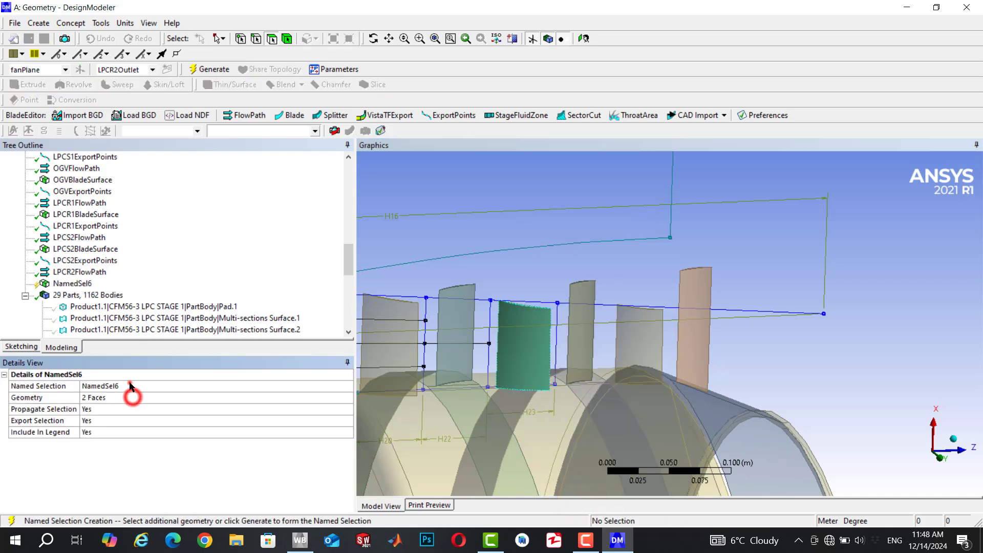
Name the new selection LPCR2BladeSurface and generate it
left_click(132, 385)
type("LPCR2BladeSur")
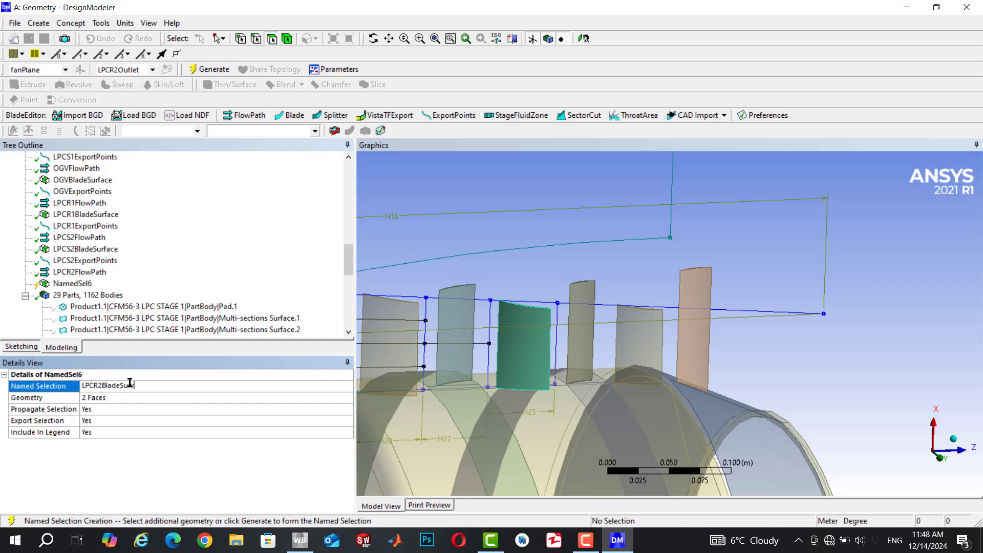
type("face")
key("Return")
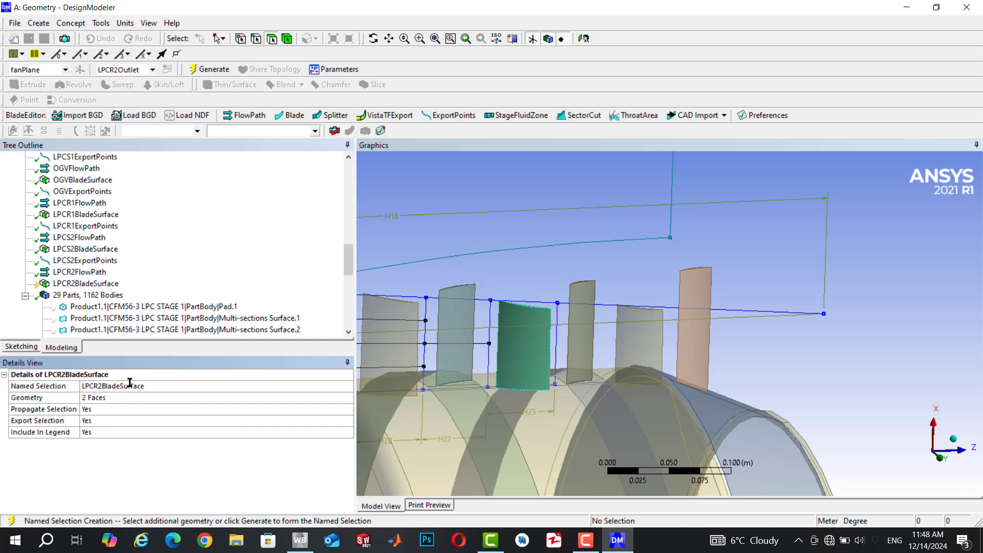
left_click(212, 68)
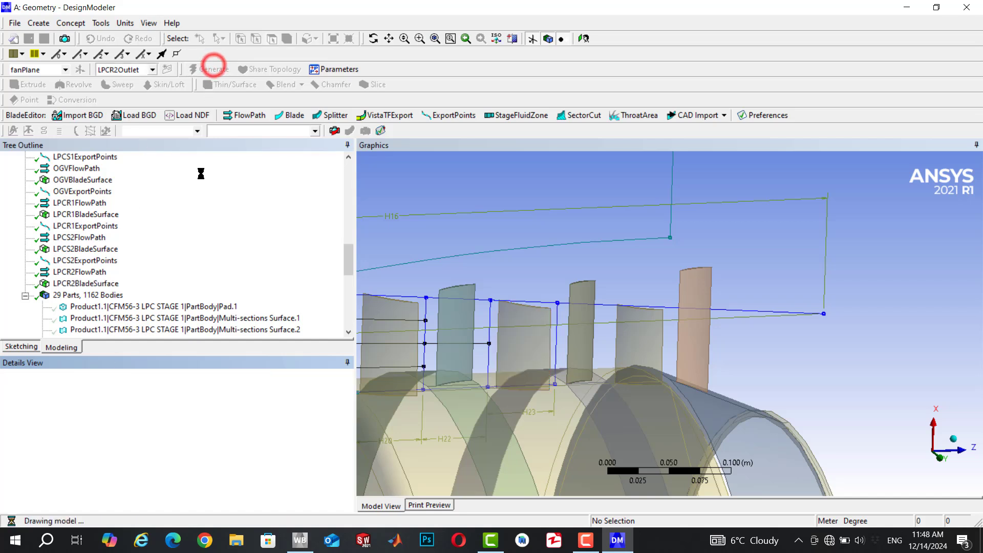
Add an export points feature for LPCR2FlowPath with 68 blades and blade row number 1
left_click(439, 116)
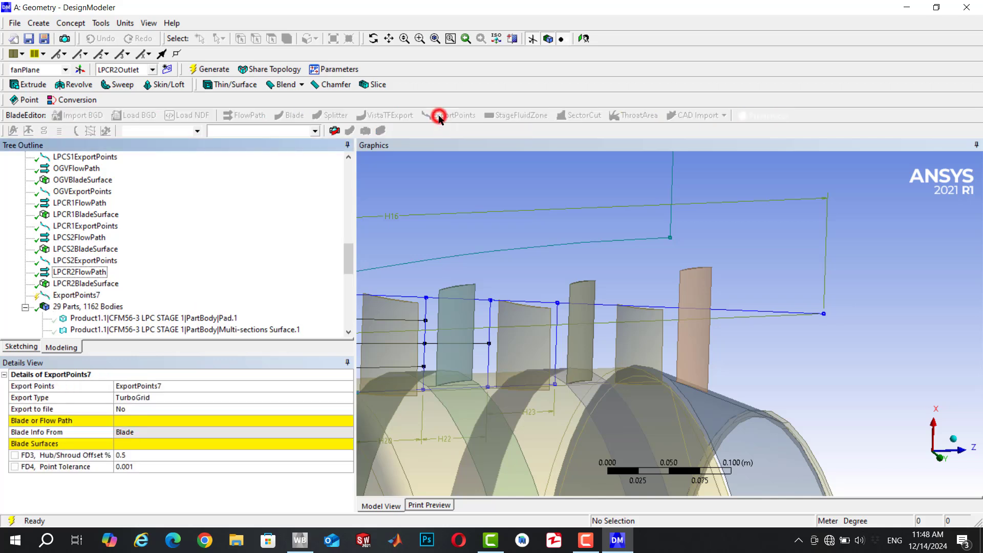
left_click(137, 425)
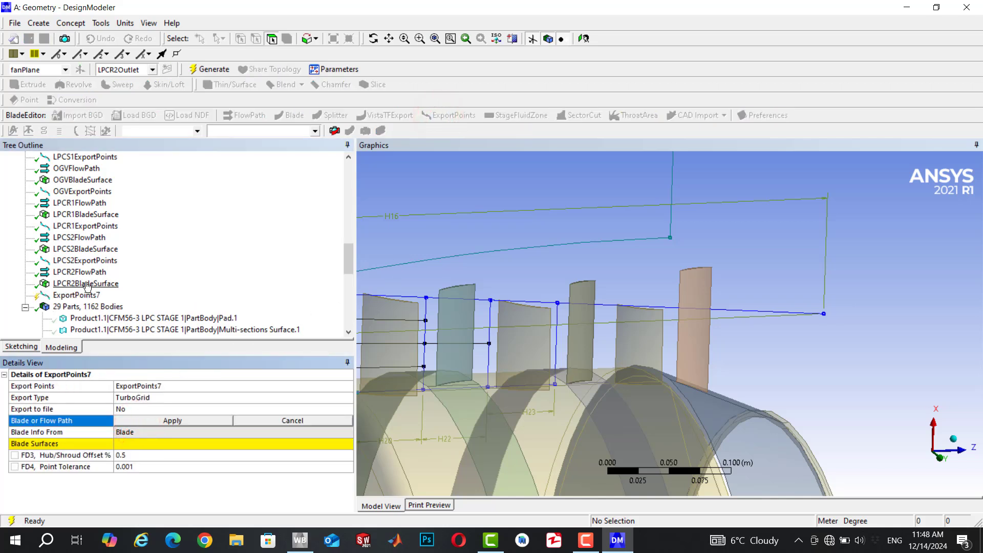
left_click(80, 272)
left_click(142, 418)
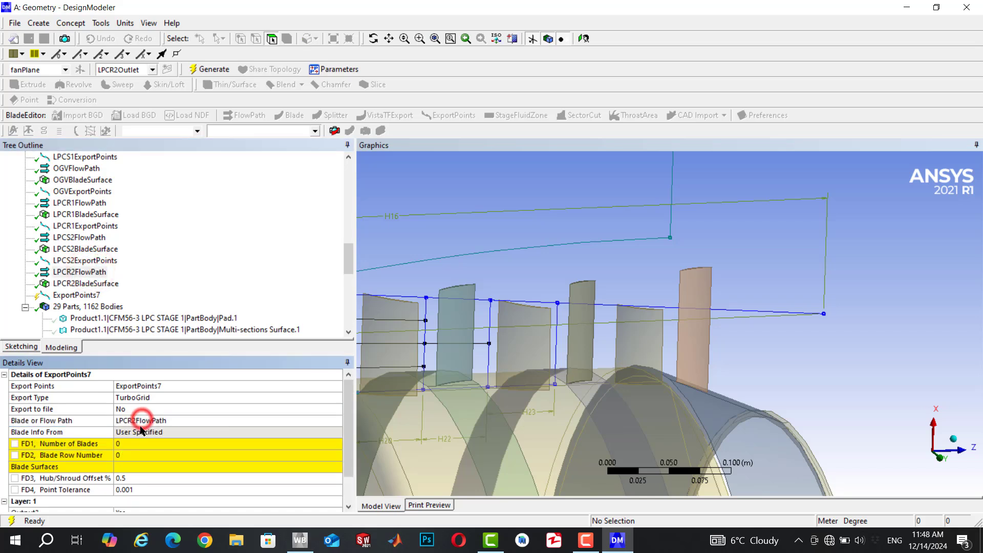
left_click(141, 443)
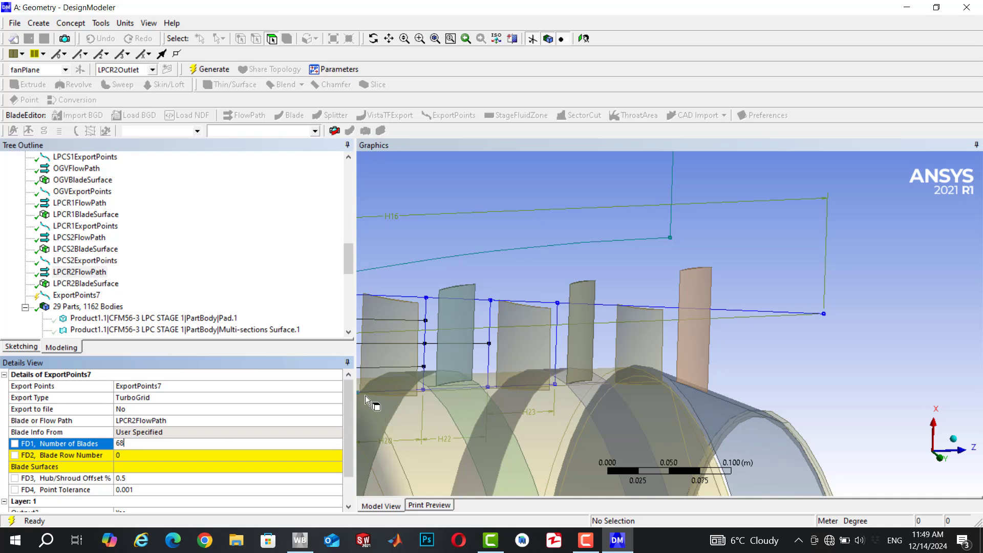
left_click(137, 457)
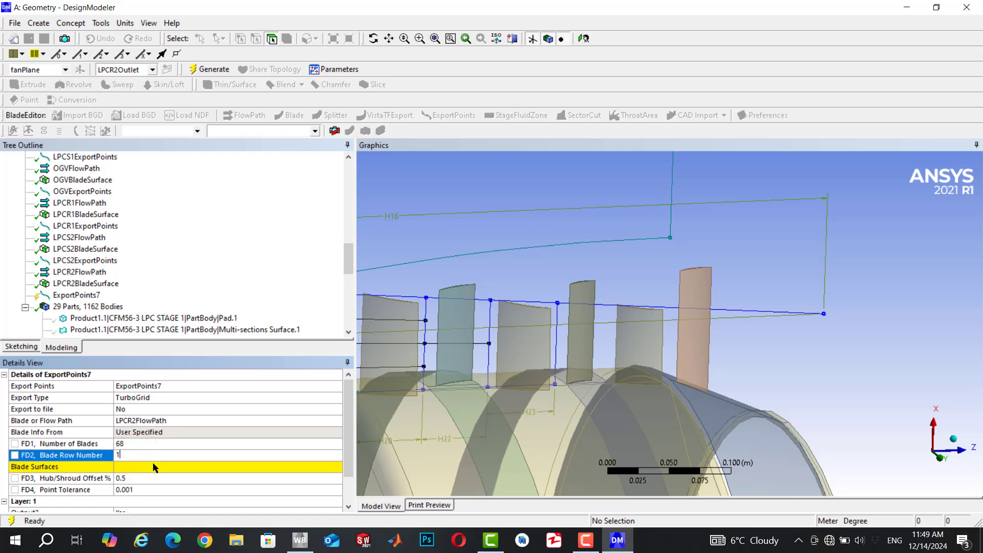
Assign LPCR2BladeSurface as the export points feature's blade surfaces and generate the feature
left_click(153, 467)
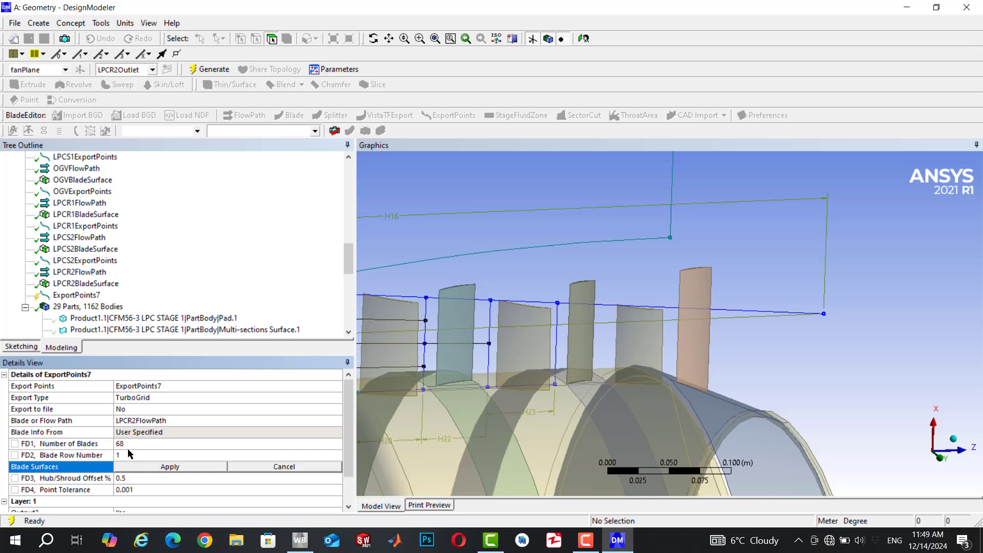
left_click(84, 283)
left_click(162, 469)
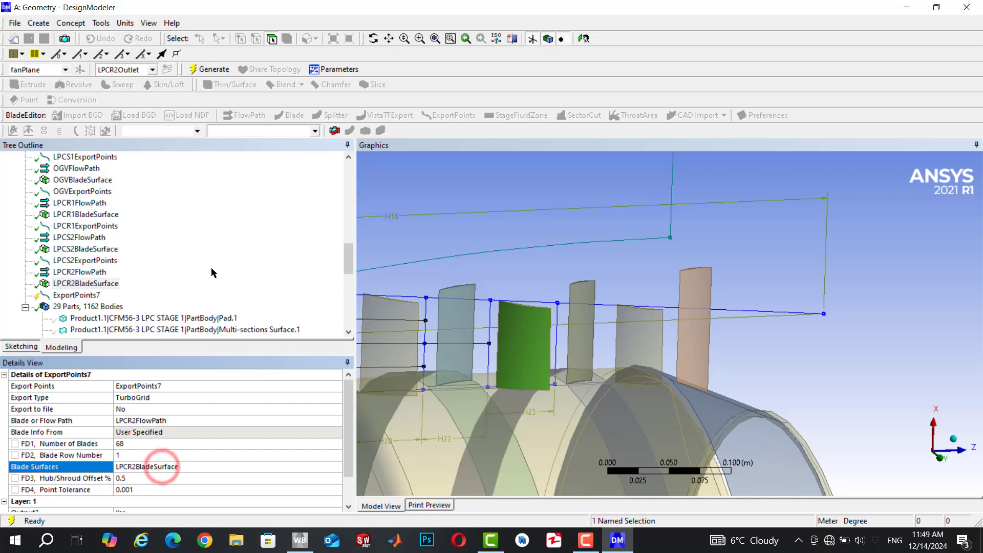
left_click(214, 70)
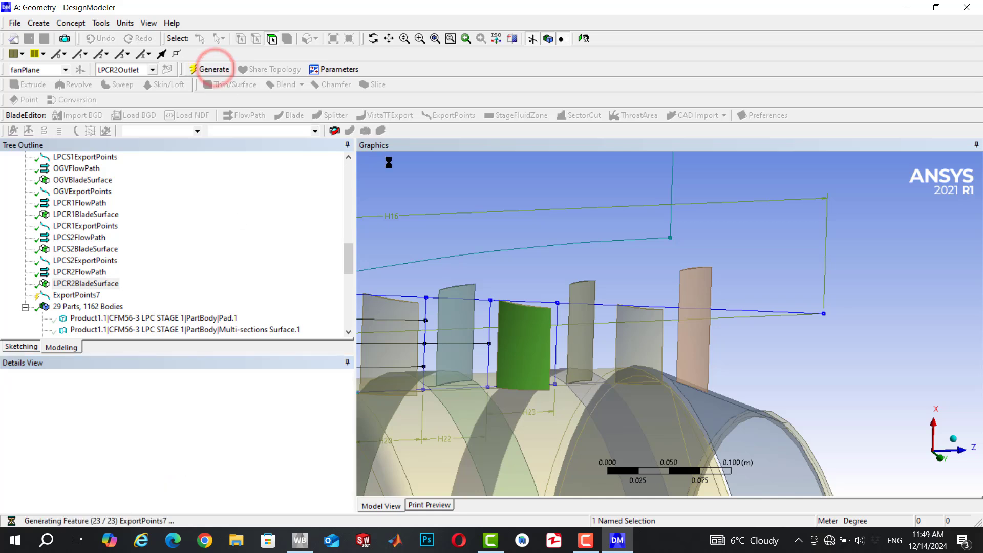
Rename the new export points feature as LPCR2ExportPoints
left_click(72, 296)
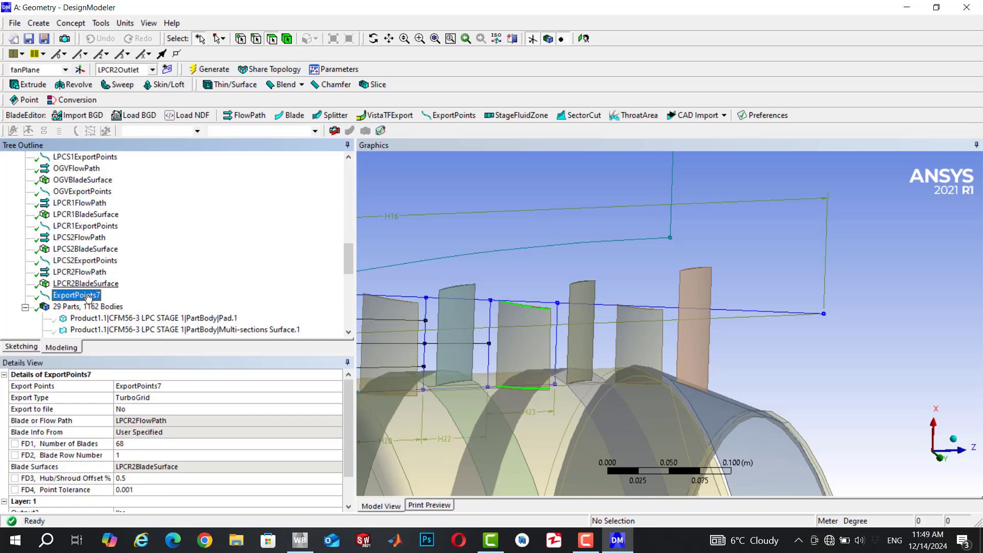
left_click(179, 386)
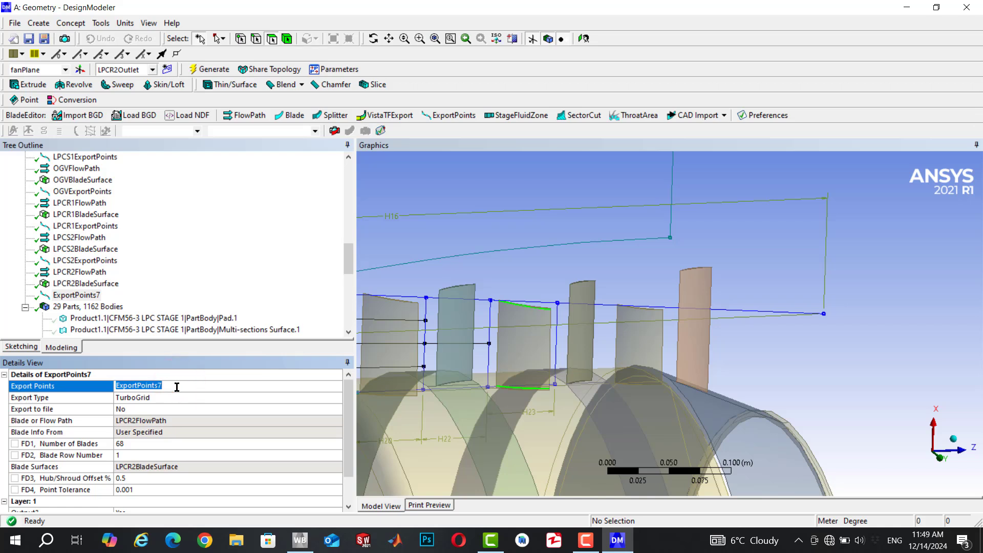
type("LPCR2")
key("Return")
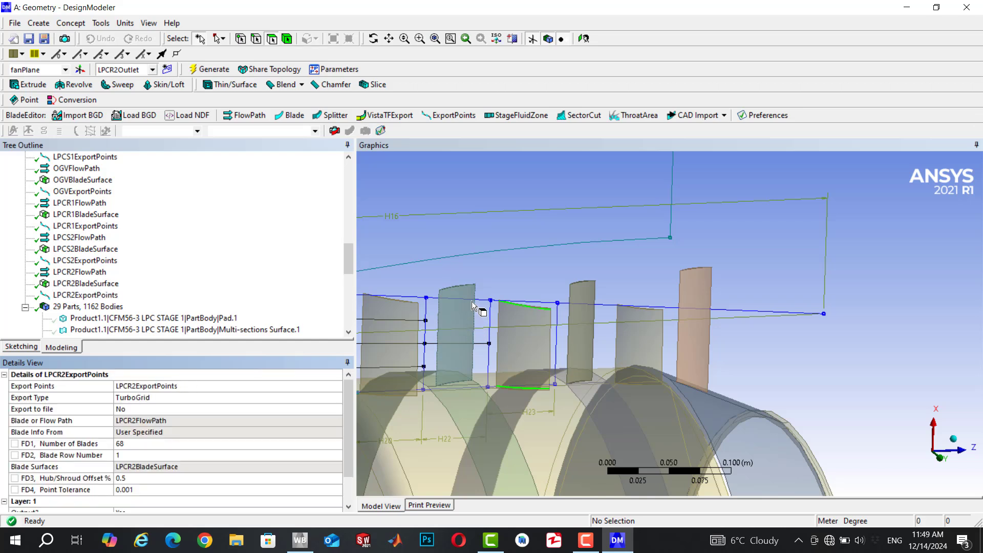
left_click(586, 540)
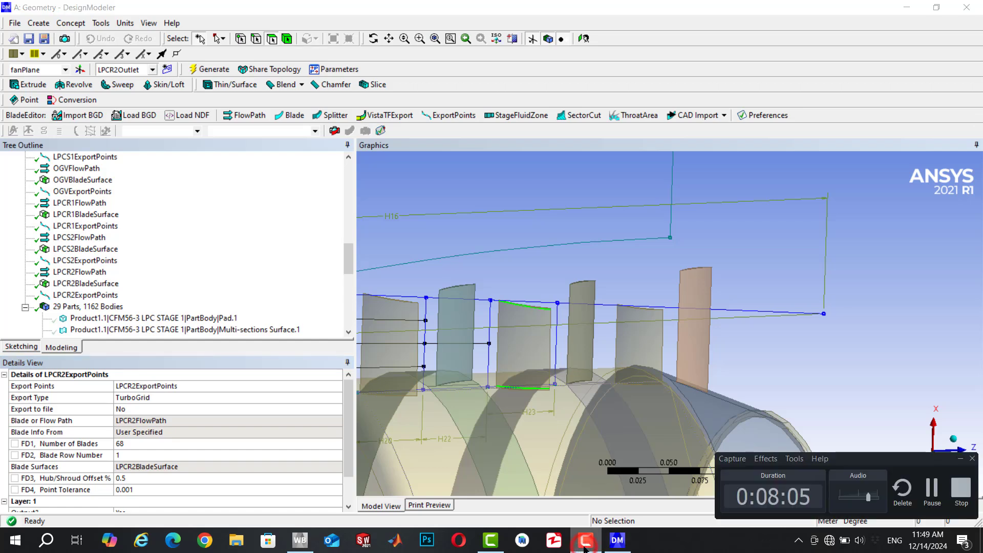
left_click(585, 544)
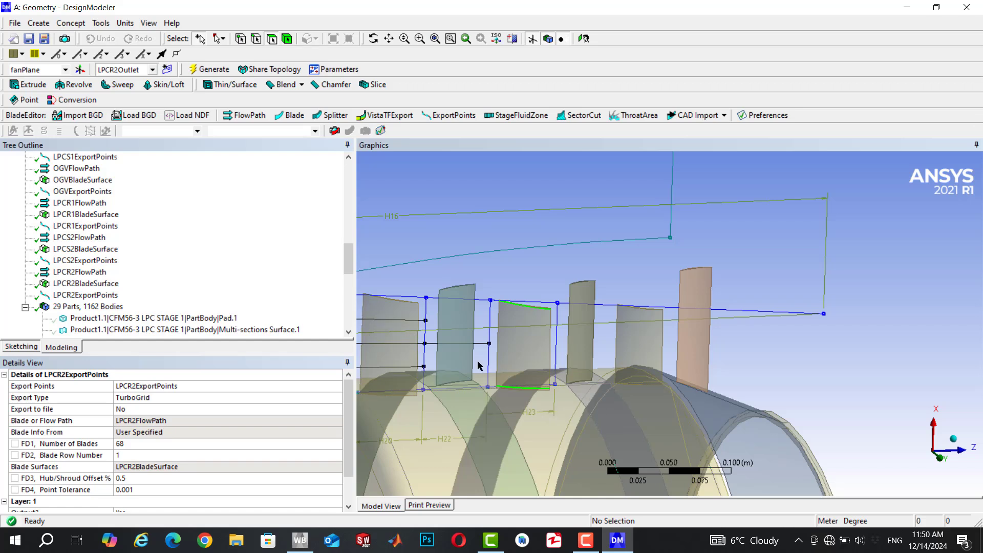
Insert a fixed-span layer above layer 2 of LPCR2FlowPath
left_click(76, 271)
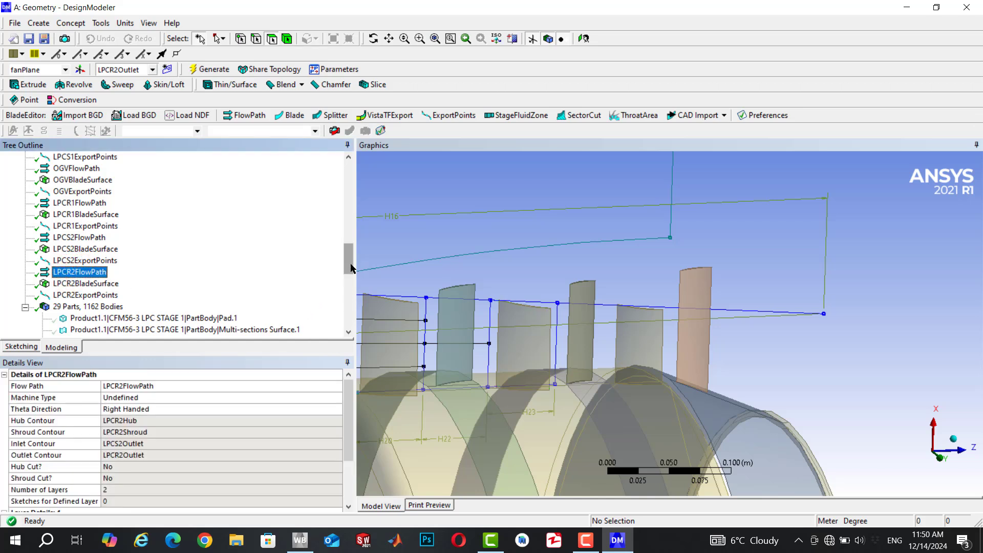
left_click_drag(346, 392, 347, 454)
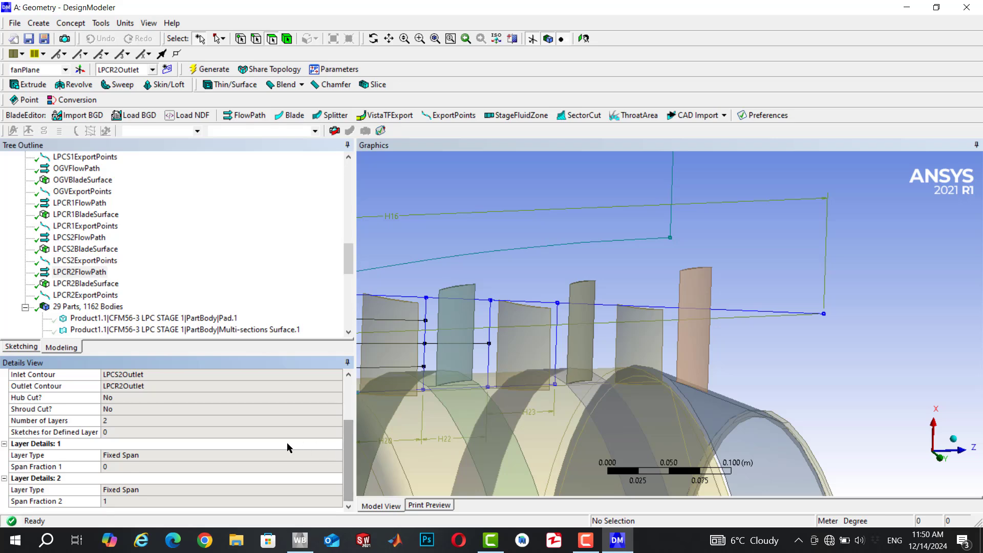
right_click(103, 481)
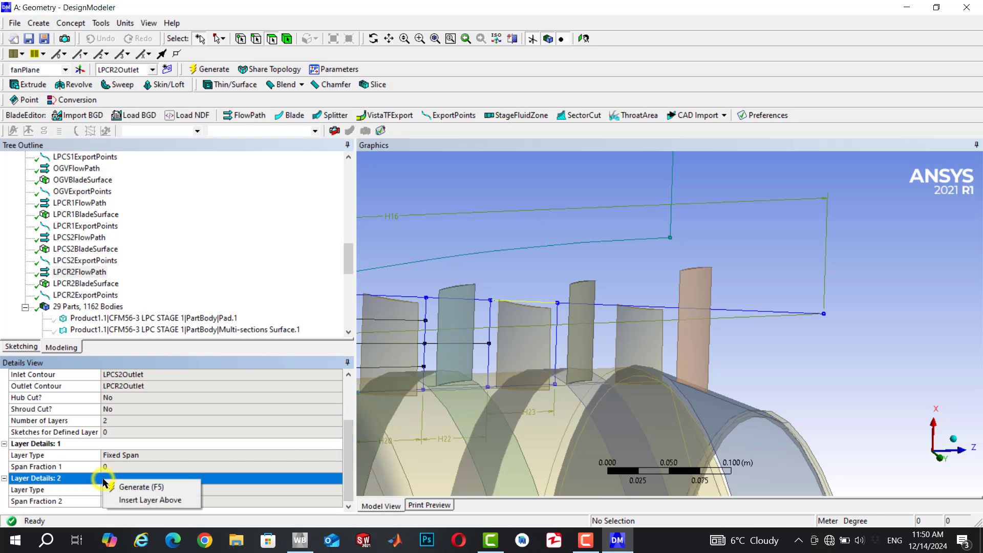
left_click(137, 502)
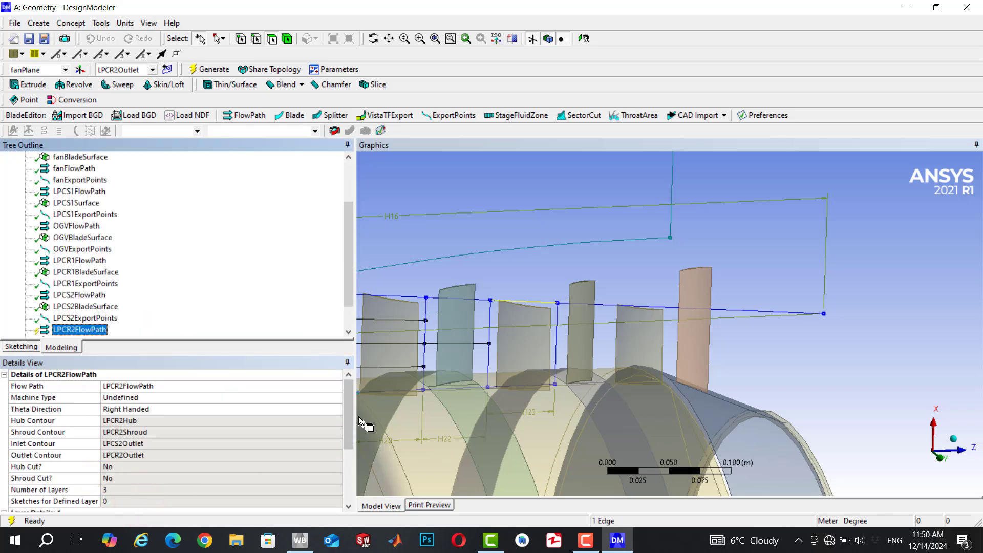
Insert another layer below LPCR2FlowPath's mid-span layer 2
left_click_drag(345, 420, 279, 490)
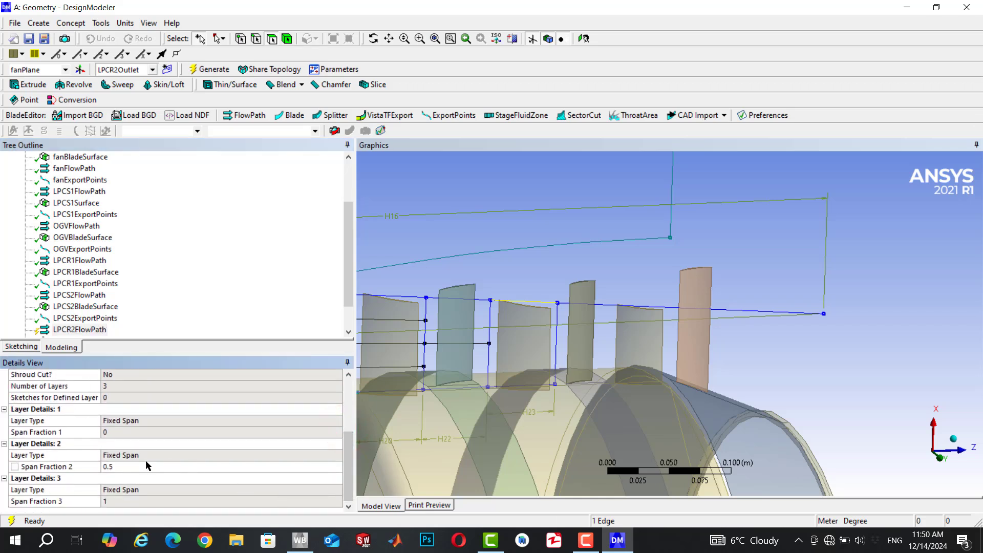
right_click(78, 445)
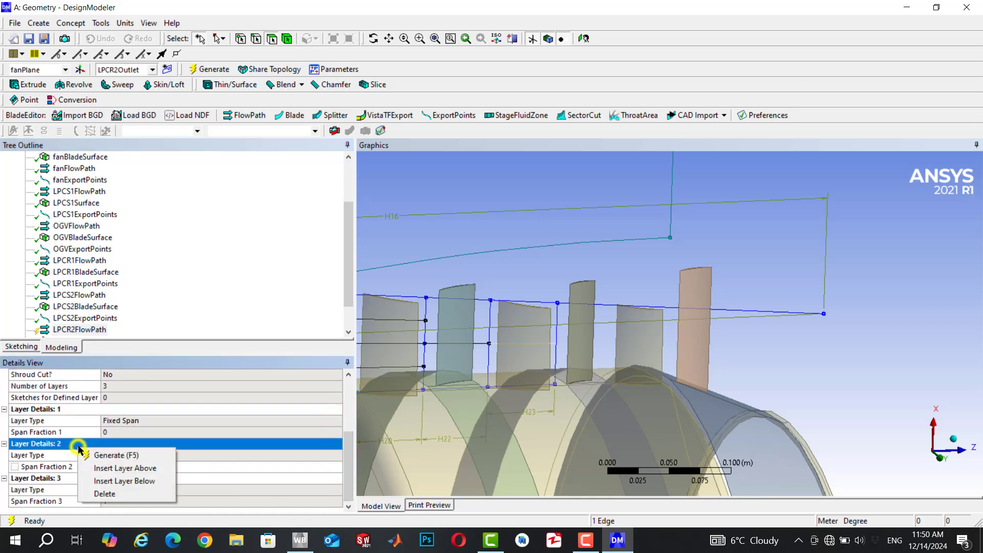
left_click(123, 482)
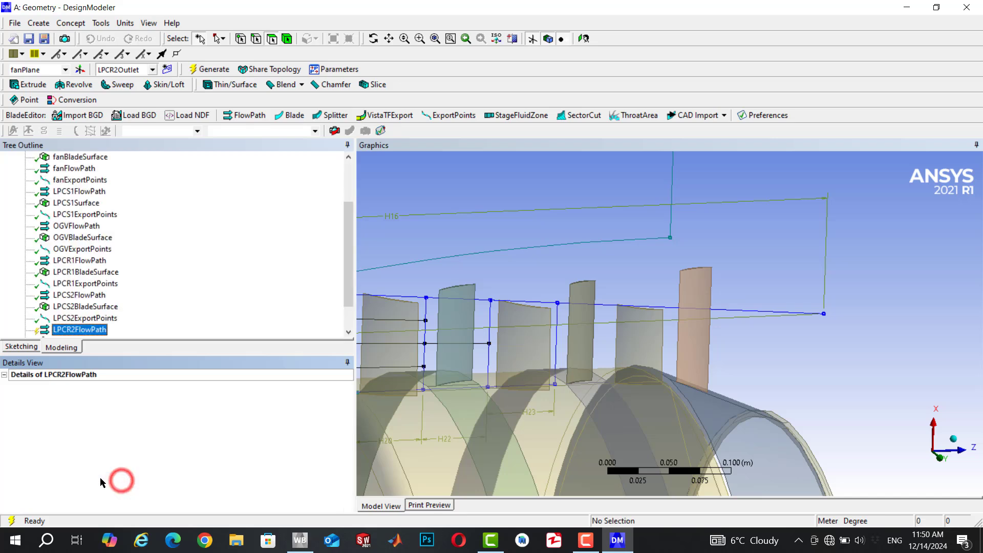
Insert a layer above LPCR2FlowPath's mid-span layer 2 for five layers in total, and regenerate the model
left_click_drag(346, 418, 278, 461)
left_click(95, 409)
right_click(95, 411)
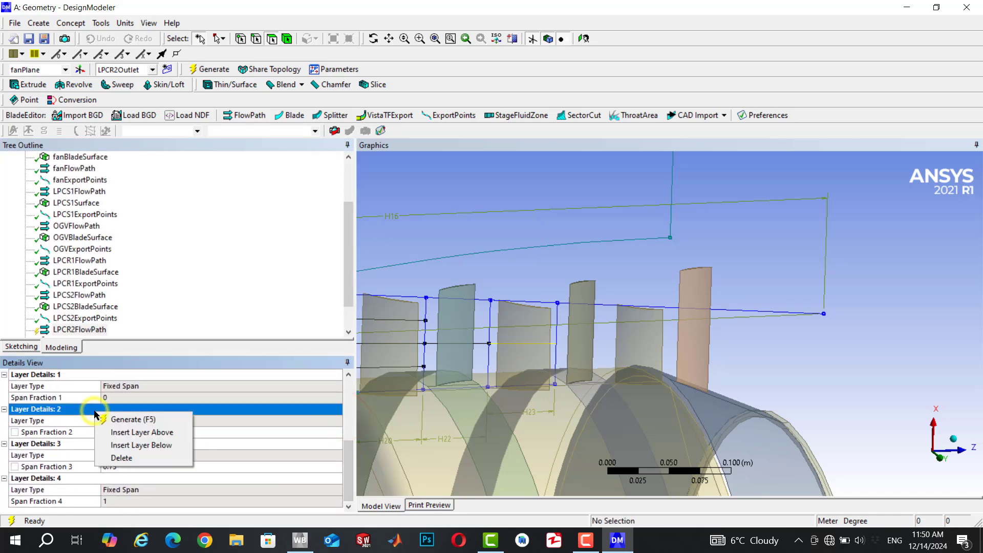
left_click(129, 432)
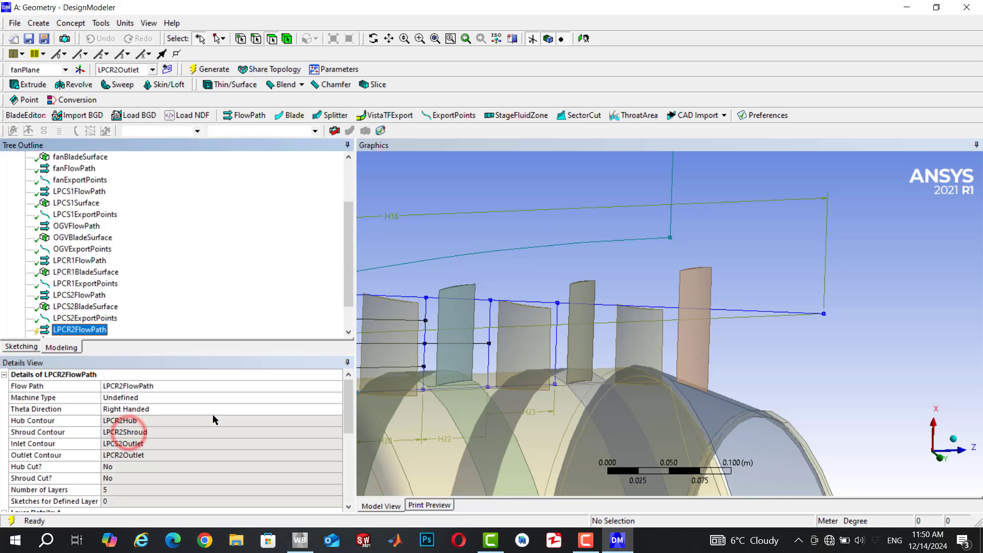
left_click(204, 69)
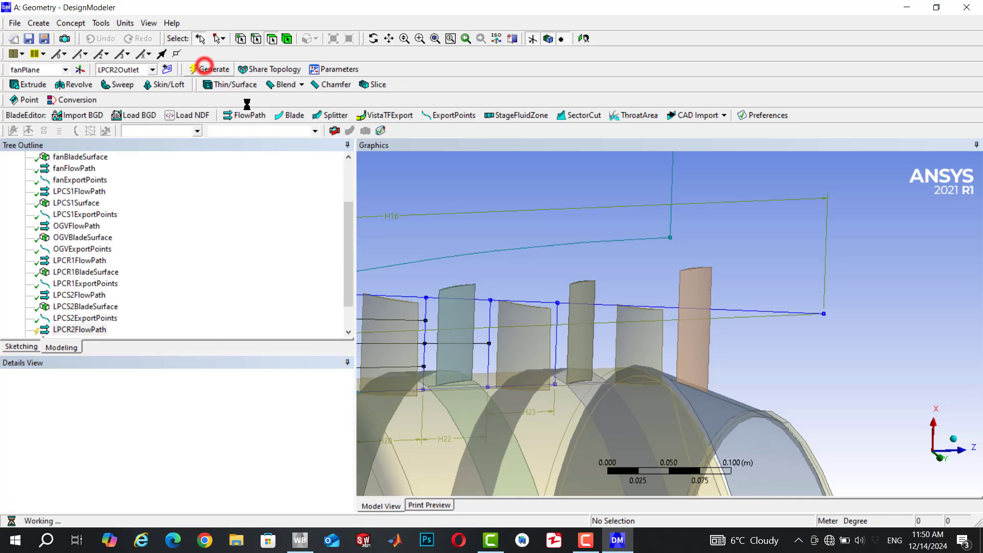